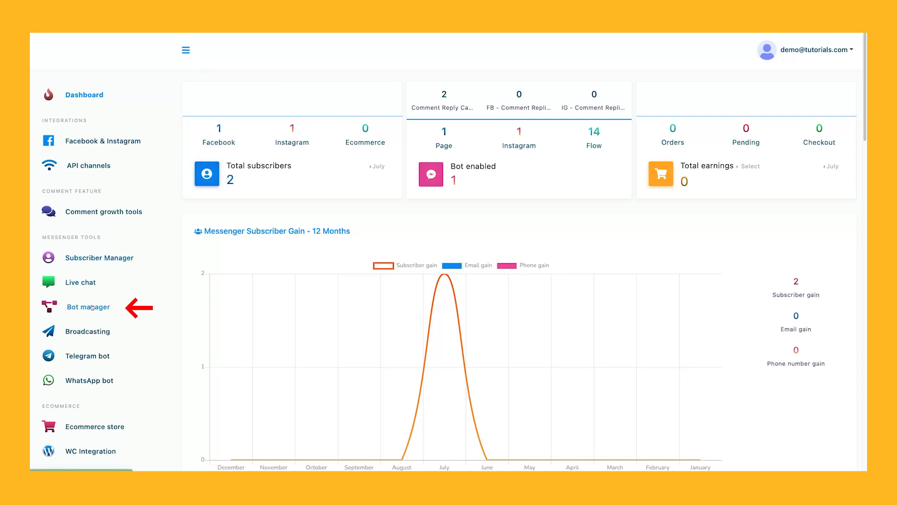
Create a new Instagram bot flow for the demo.tutorials account in the bot manager
{"action": "left_click", "coordinate": [92, 307]}
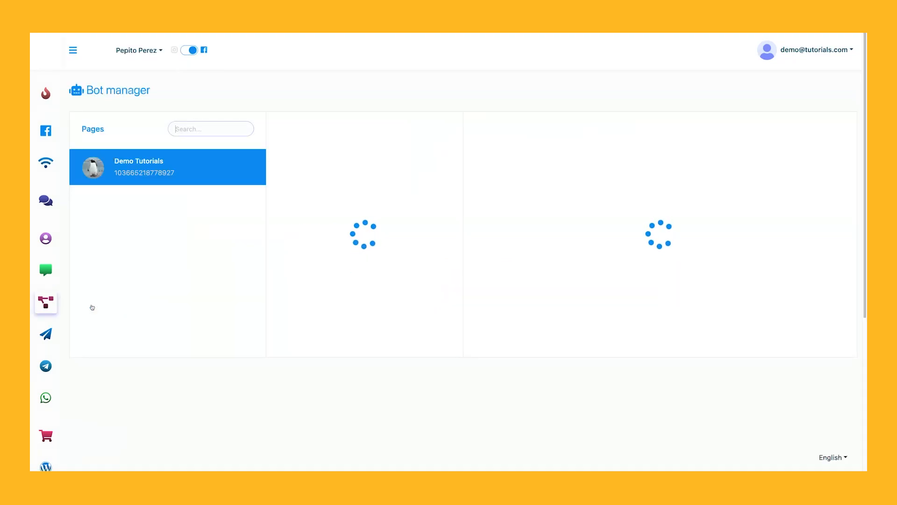
{"action": "left_click", "coordinate": [189, 50]}
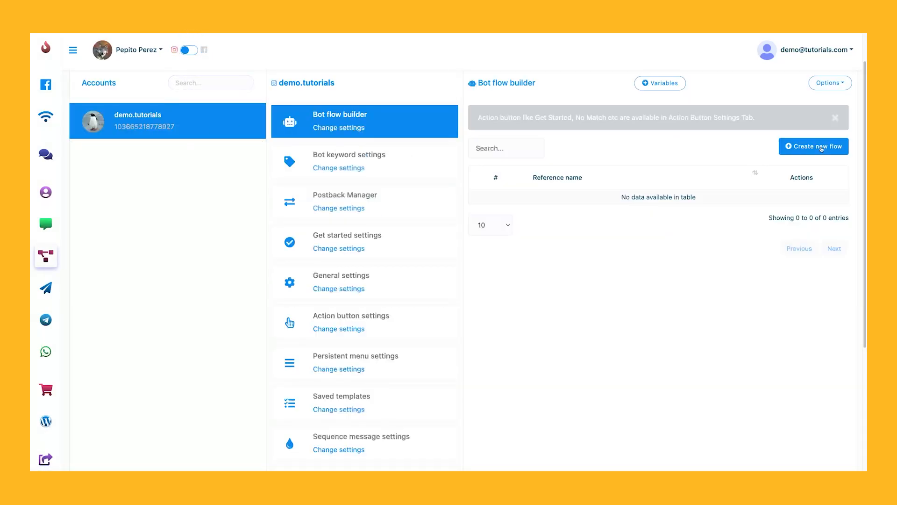
{"action": "left_click", "coordinate": [839, 147]}
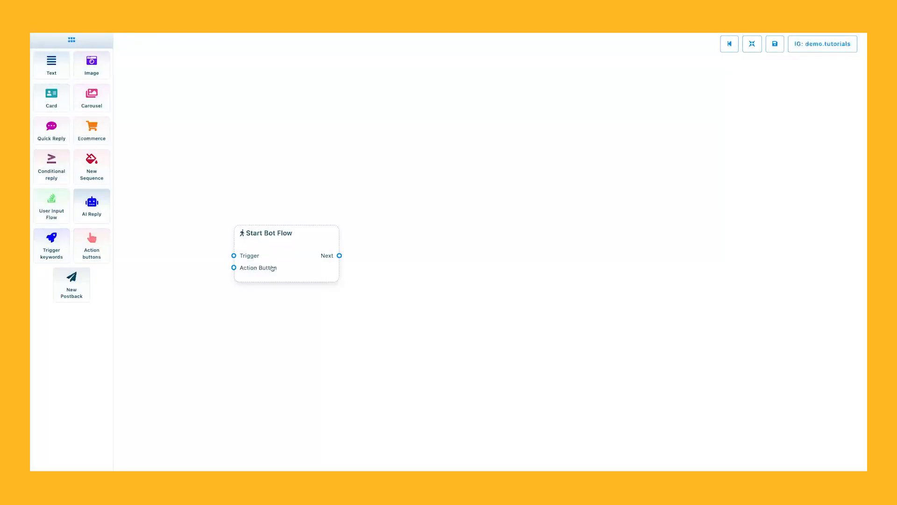
Reposition the Start Bot Flow element and configure it with the title "igbot" and the label "ig"
{"action": "left_click_drag", "start_coordinate": [282, 262], "coordinate": [310, 256]}
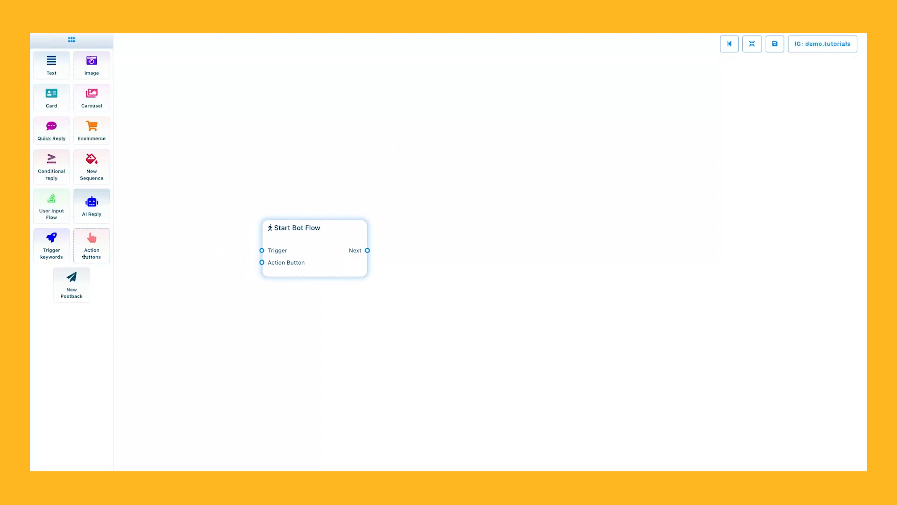
{"action": "left_click_drag", "start_coordinate": [271, 278], "coordinate": [285, 266]}
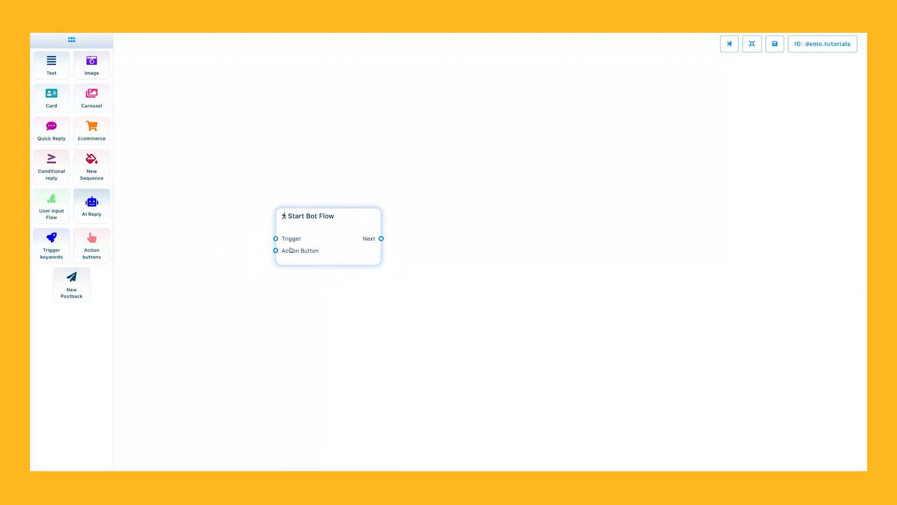
{"action": "double_click", "coordinate": [311, 230]}
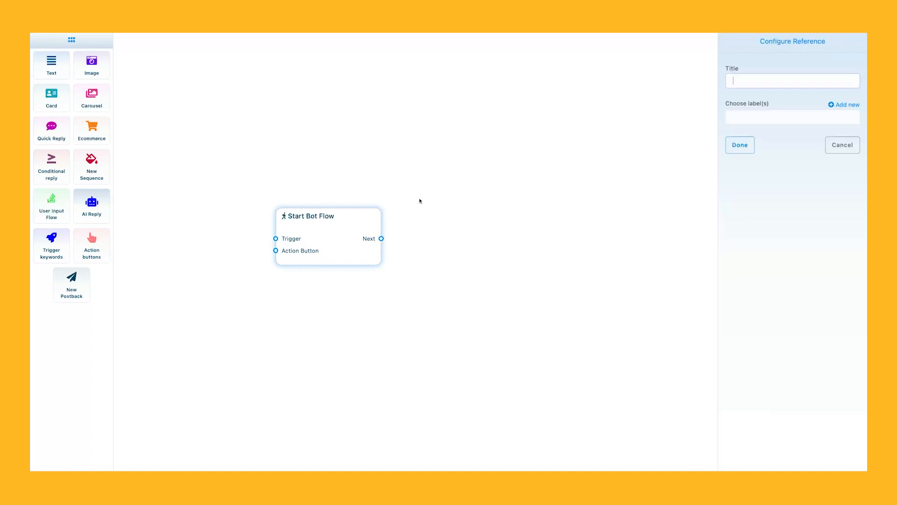
{"action": "left_click", "coordinate": [743, 82]}
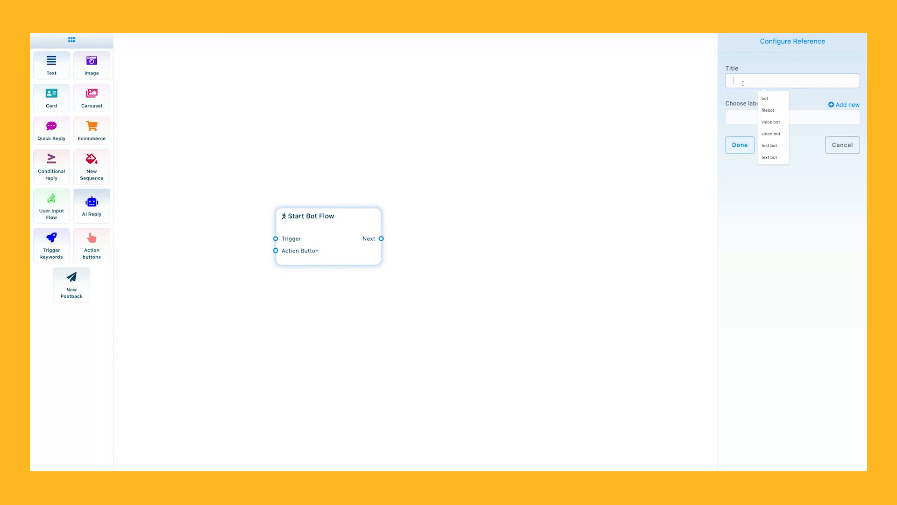
{"action": "left_click", "coordinate": [771, 97]}
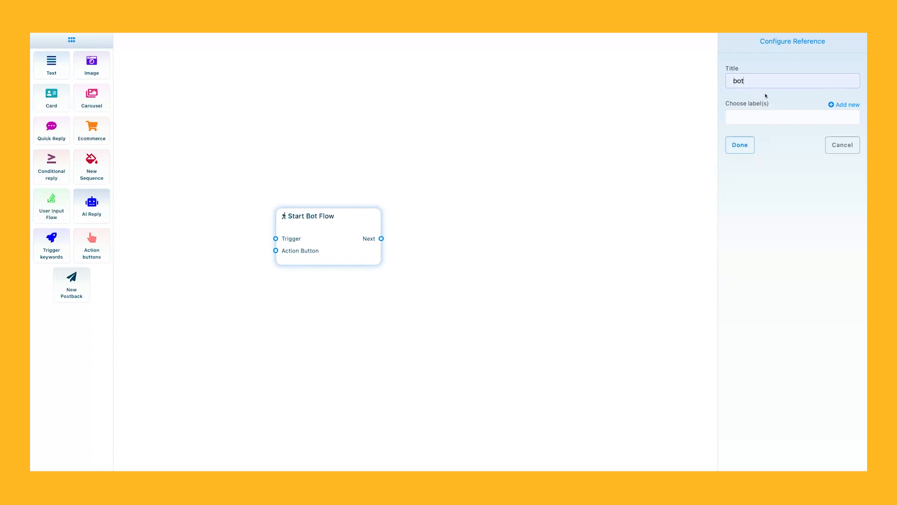
{"action": "left_click", "coordinate": [731, 81]}
{"action": "type", "text": "ig"}
{"action": "left_click", "coordinate": [741, 113]}
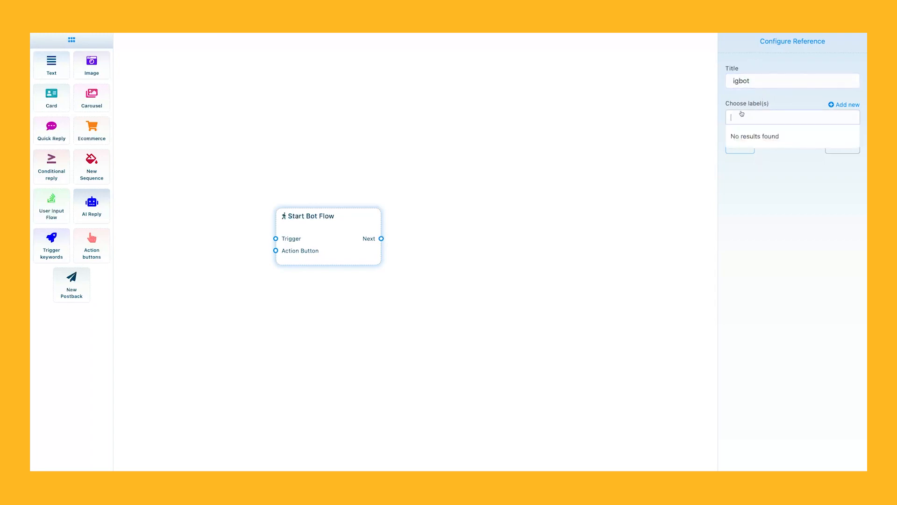
{"action": "type", "text": "ig"}
{"action": "left_click", "coordinate": [747, 137]}
{"action": "left_click", "coordinate": [739, 146]}
Add a Trigger keywords element beside Start Bot Flow with the keywords "hi,hello" and exact keyword matching
{"action": "left_click_drag", "start_coordinate": [51, 241], "coordinate": [178, 266]}
{"action": "left_click_drag", "start_coordinate": [310, 288], "coordinate": [370, 273]}
{"action": "left_click_drag", "start_coordinate": [202, 272], "coordinate": [227, 248]}
{"action": "left_click", "coordinate": [779, 81]}
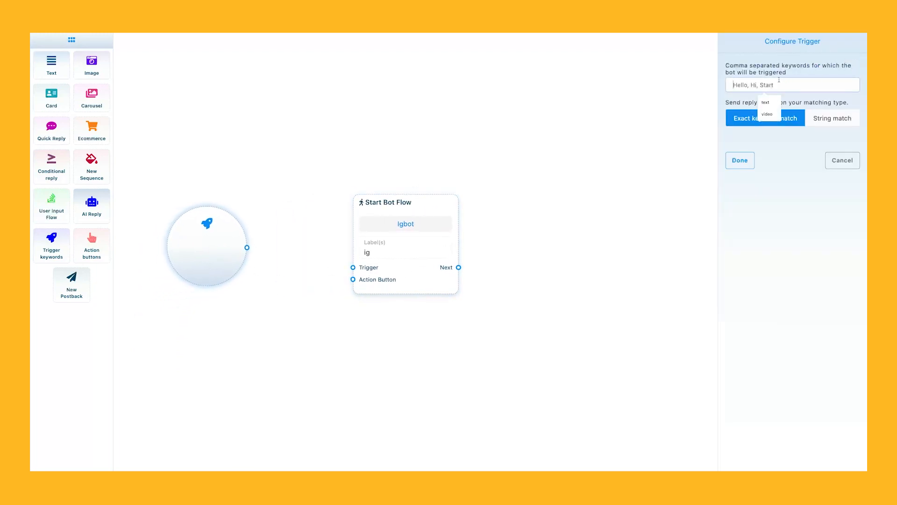
{"action": "type", "text": "hi,hello"}
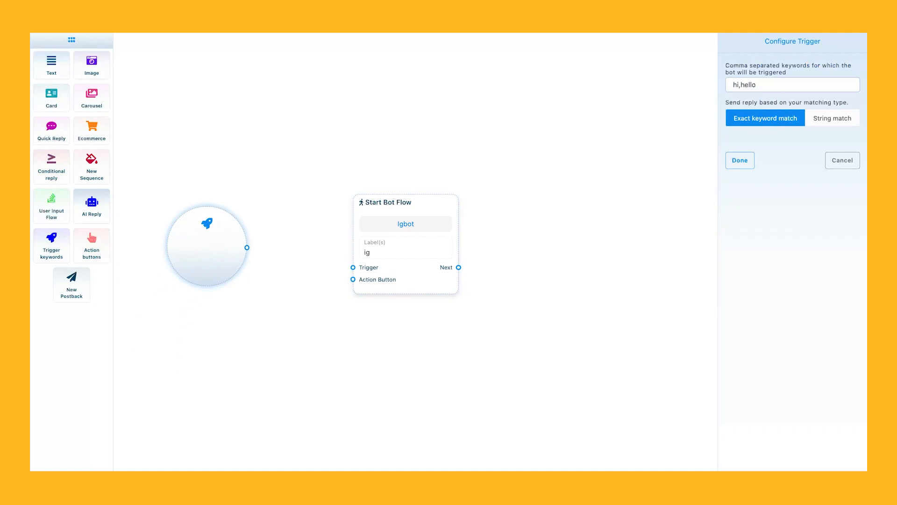
{"action": "left_click", "coordinate": [769, 115]}
{"action": "left_click", "coordinate": [823, 120]}
{"action": "left_click", "coordinate": [767, 120]}
{"action": "left_click", "coordinate": [739, 160]}
Connect the keyword element to the Trigger input of Start Bot Flow and tidy the positions of both elements
{"action": "left_click_drag", "start_coordinate": [247, 247], "coordinate": [353, 267]}
{"action": "left_click_drag", "start_coordinate": [225, 246], "coordinate": [231, 262]}
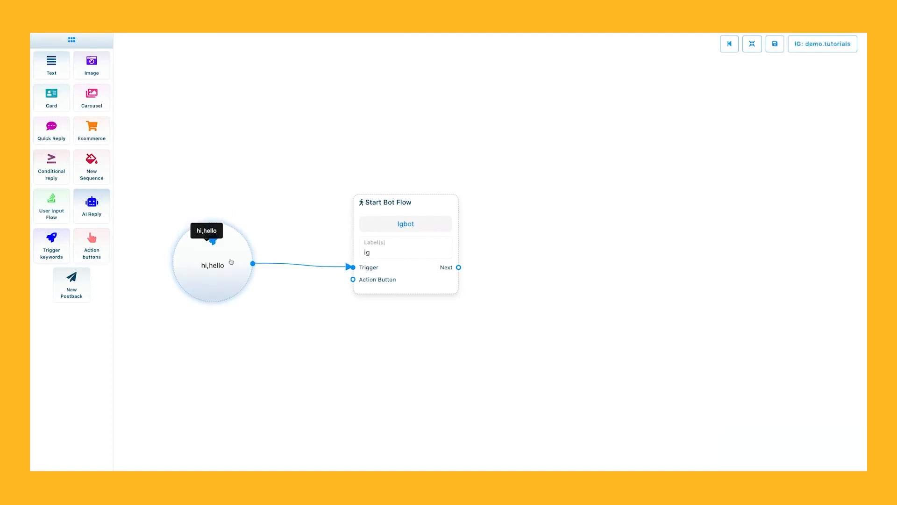
{"action": "left_click_drag", "start_coordinate": [418, 254], "coordinate": [396, 254]}
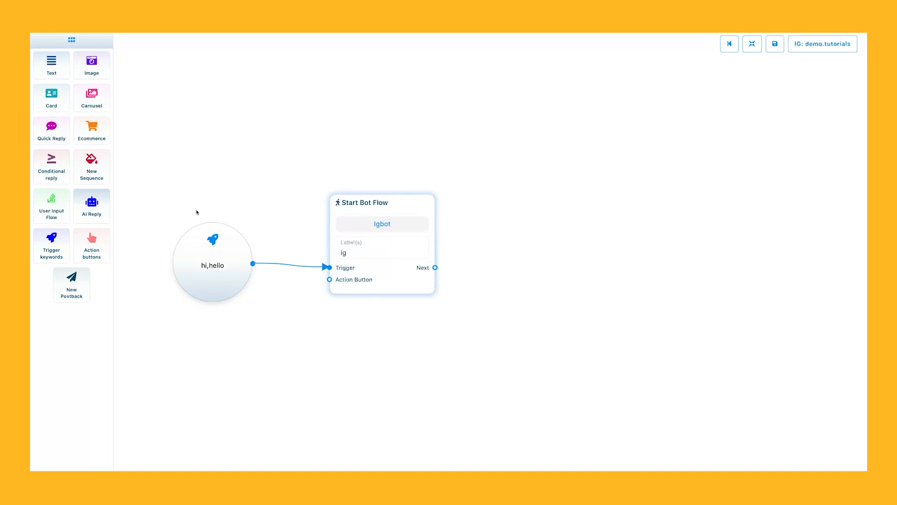
Add a Text element after Start Bot Flow and connect the start element's Next output to its Reply input
{"action": "left_click_drag", "start_coordinate": [52, 64], "coordinate": [486, 224]}
{"action": "left_click_drag", "start_coordinate": [403, 238], "coordinate": [368, 243]}
{"action": "left_click_drag", "start_coordinate": [529, 271], "coordinate": [497, 243]}
{"action": "left_click_drag", "start_coordinate": [402, 272], "coordinate": [450, 280]}
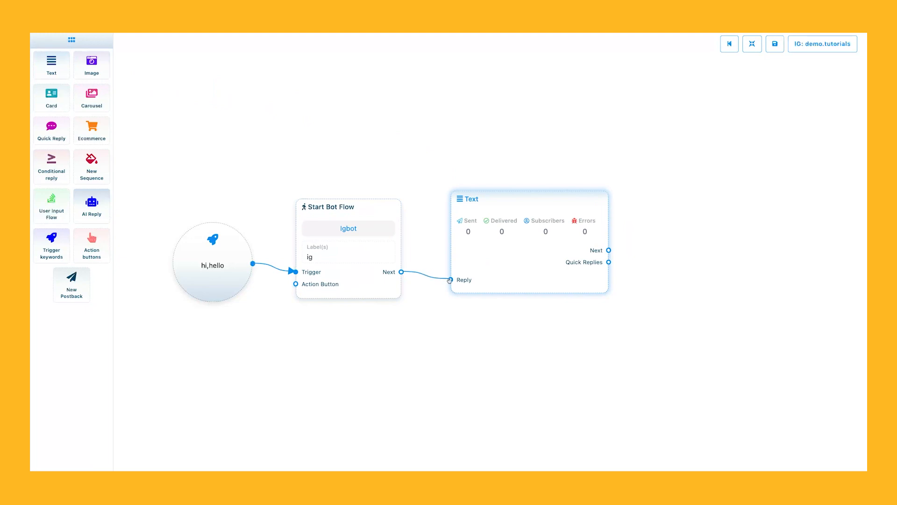
Set the Text element's reply message to "hi #LEAD_FULL_NAME#" using the full name variable
{"action": "double_click", "coordinate": [493, 242]}
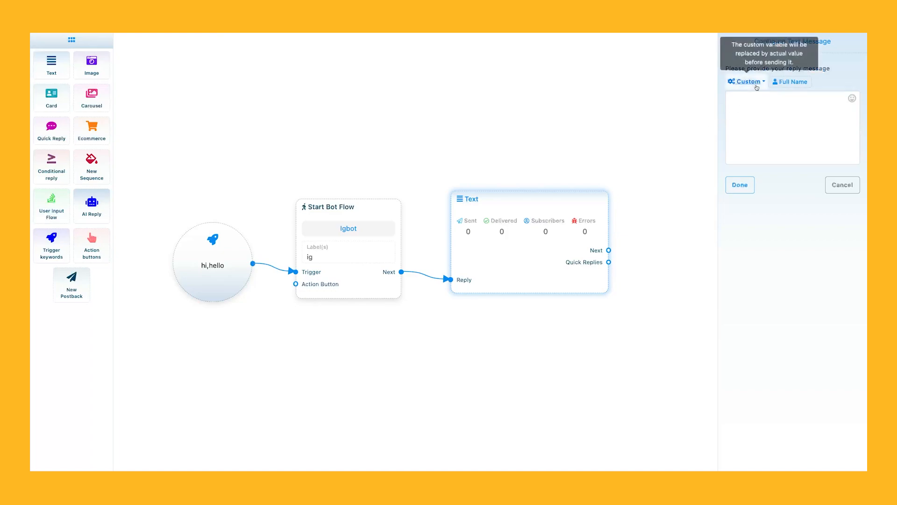
{"action": "left_click", "coordinate": [786, 87]}
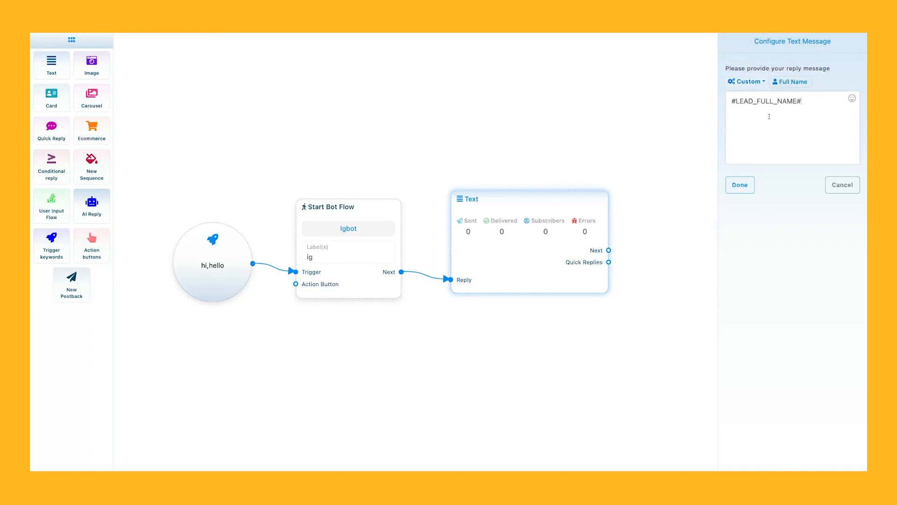
{"action": "left_click", "coordinate": [730, 102]}
{"action": "type", "text": "hi"}
{"action": "left_click", "coordinate": [740, 185]}
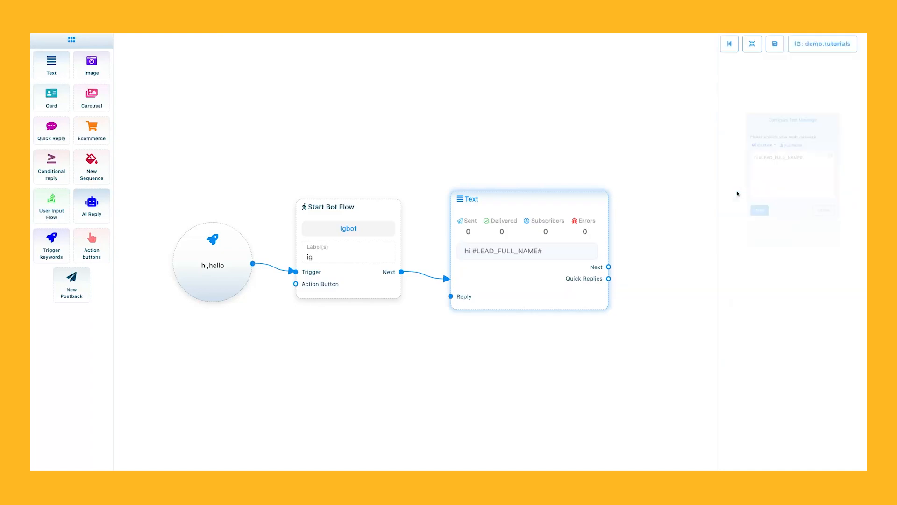
Add an Image element after the Text element and upload cute-cat-photos-1593441022.jpg as its reply image
{"action": "left_click_drag", "start_coordinate": [92, 66], "coordinate": [577, 154]}
{"action": "left_click_drag", "start_coordinate": [530, 207], "coordinate": [497, 211]}
{"action": "left_click_drag", "start_coordinate": [596, 201], "coordinate": [648, 235]}
{"action": "double_click", "coordinate": [685, 232]}
{"action": "left_click", "coordinate": [746, 123]}
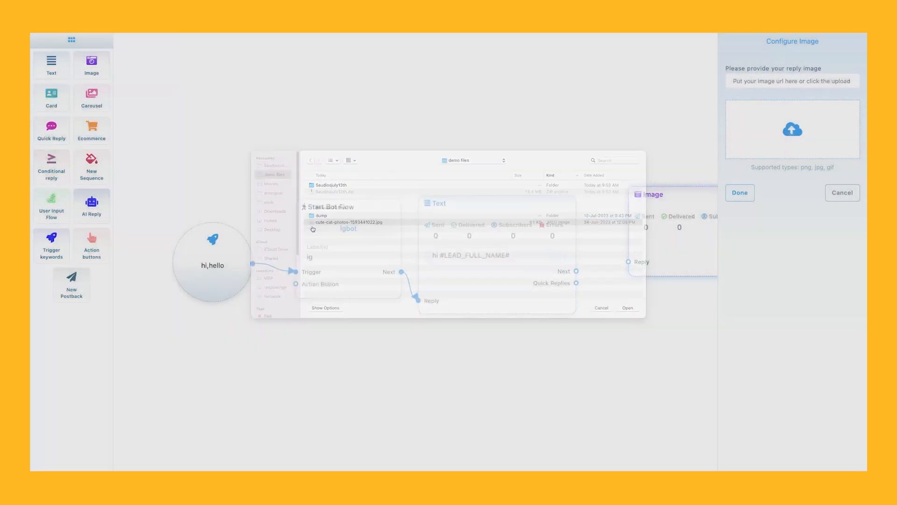
{"action": "left_click_drag", "start_coordinate": [685, 221], "coordinate": [634, 139]}
{"action": "left_click", "coordinate": [740, 192]}
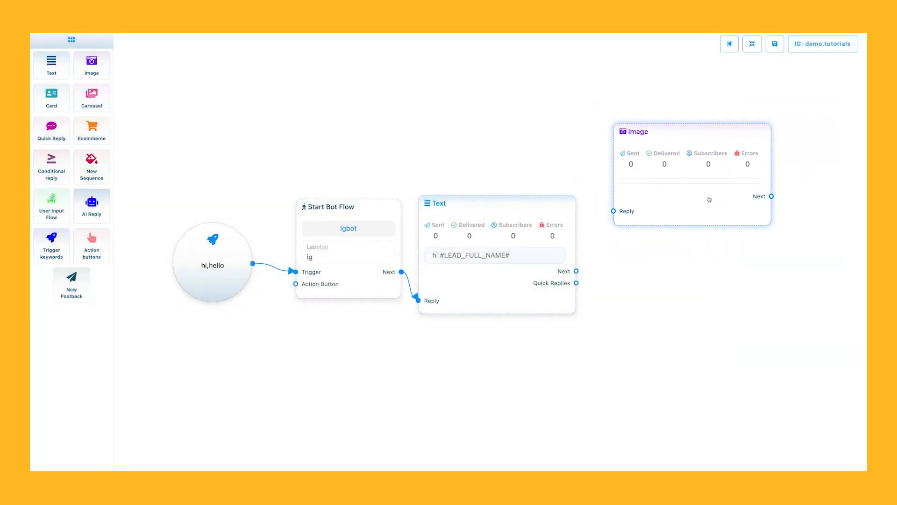
Rearrange the elements and connect the Text element's Next output to the Image element's Reply input
{"action": "left_click_drag", "start_coordinate": [487, 233], "coordinate": [488, 222]}
{"action": "left_click_drag", "start_coordinate": [355, 249], "coordinate": [344, 249]}
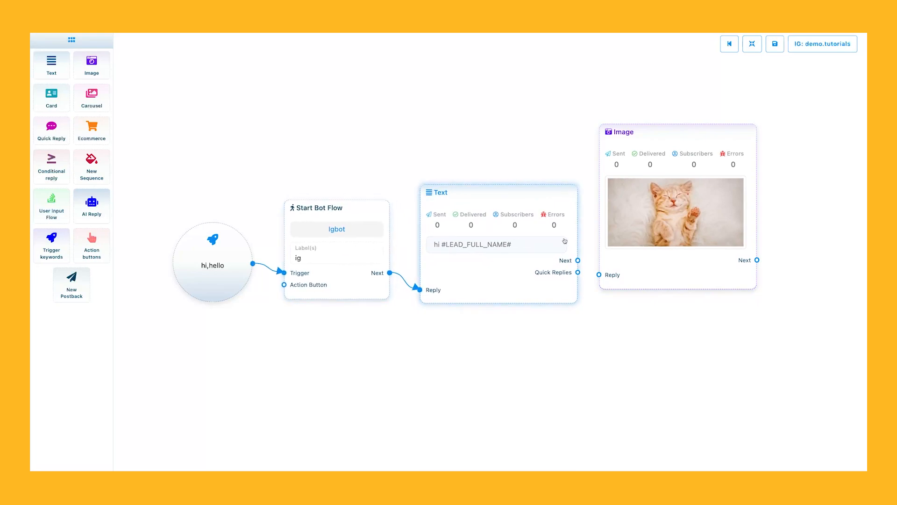
{"action": "left_click_drag", "start_coordinate": [564, 241], "coordinate": [550, 242]}
{"action": "left_click_drag", "start_coordinate": [651, 236], "coordinate": [646, 242]}
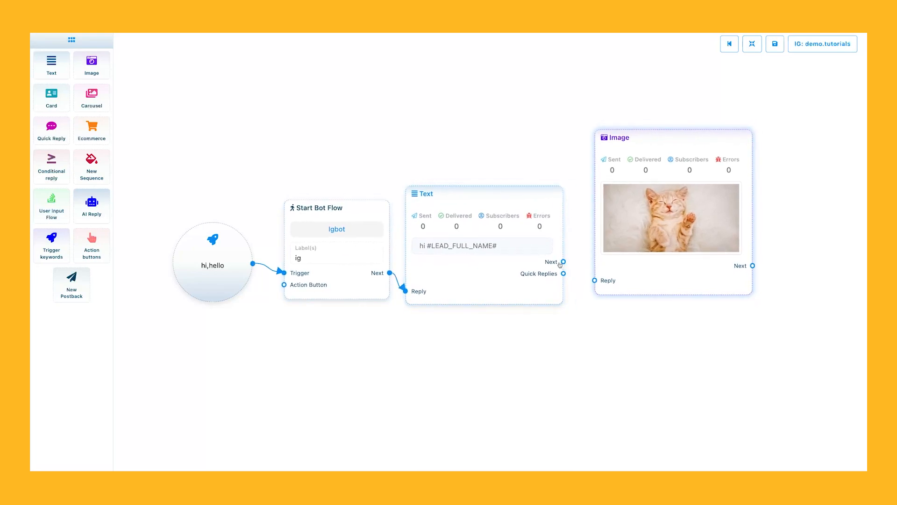
{"action": "left_click_drag", "start_coordinate": [563, 263], "coordinate": [619, 212]}
Delete the Image element from the flow
{"action": "right_click", "coordinate": [630, 206]}
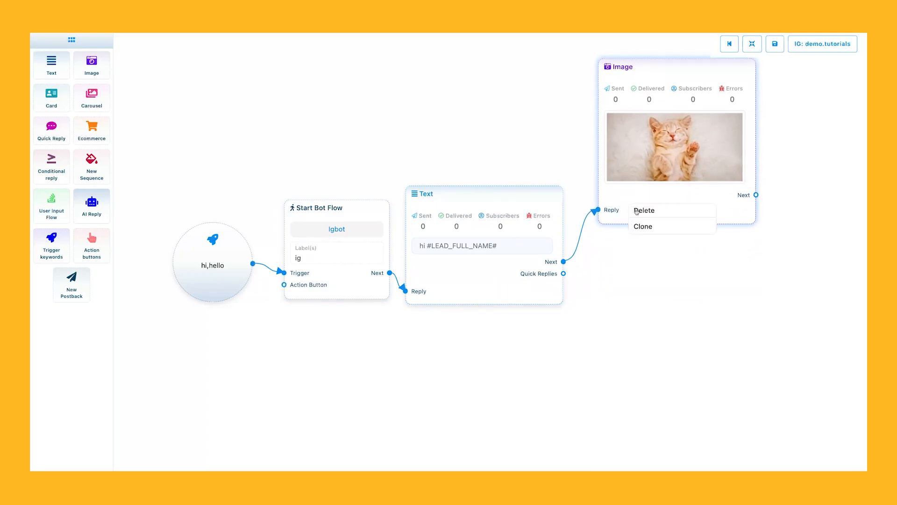
{"action": "mouse_move", "coordinate": [637, 212]}
{"action": "left_mouse_down"}
{"action": "mouse_move", "coordinate": [606, 209]}
{"action": "mouse_move", "coordinate": [584, 239]}
{"action": "left_mouse_up"}
{"action": "left_click_drag", "start_coordinate": [720, 235], "coordinate": [726, 235]}
{"action": "right_click", "coordinate": [686, 222]}
{"action": "left_click", "coordinate": [699, 227]}
Add a Carousel element and connect the Text element's Next output to its Reply input
{"action": "left_click_drag", "start_coordinate": [105, 106], "coordinate": [603, 220]}
{"action": "left_click_drag", "start_coordinate": [585, 360], "coordinate": [332, 359]}
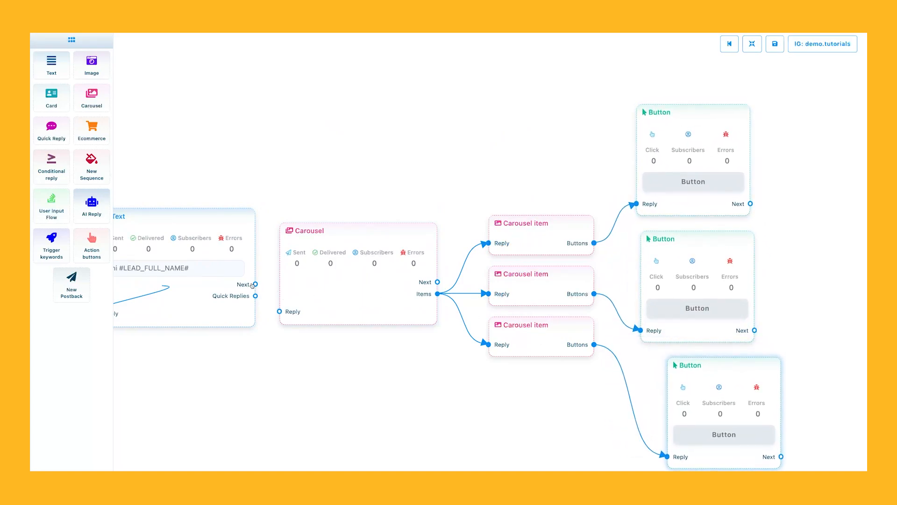
{"action": "left_click_drag", "start_coordinate": [252, 284], "coordinate": [279, 313]}
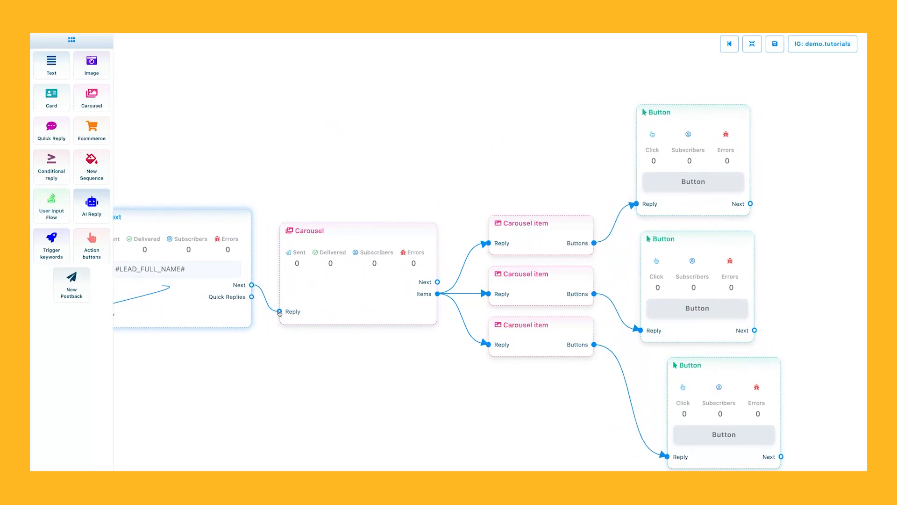
Review the image, destination link, title and subtitle settings of the first carousel item
{"action": "double_click", "coordinate": [511, 247]}
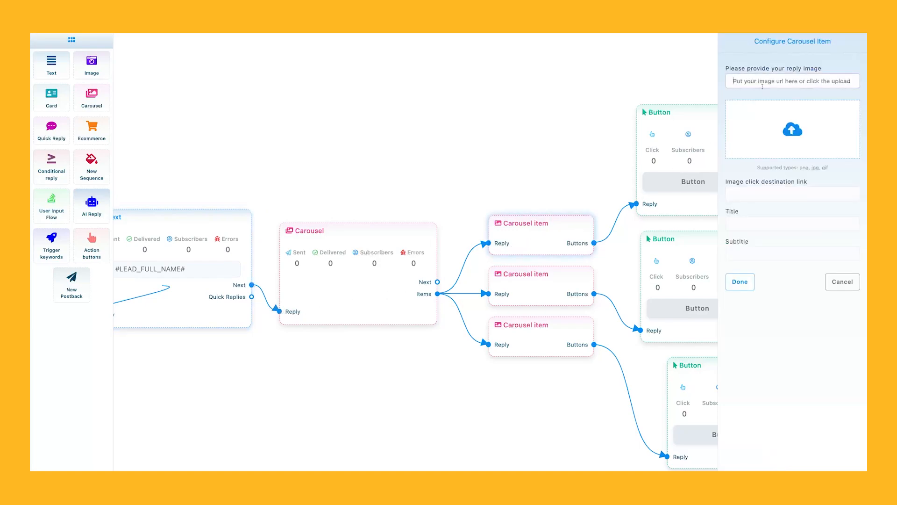
{"action": "left_click", "coordinate": [746, 222]}
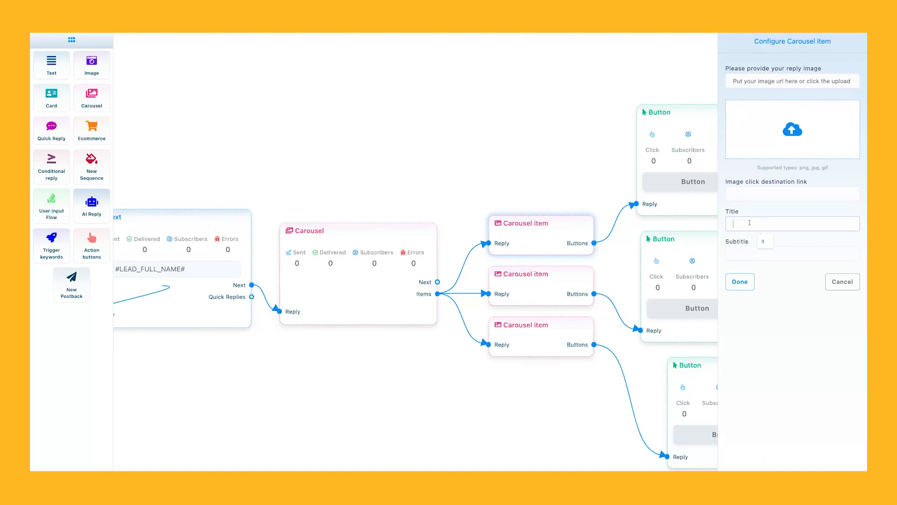
{"action": "left_click", "coordinate": [742, 256]}
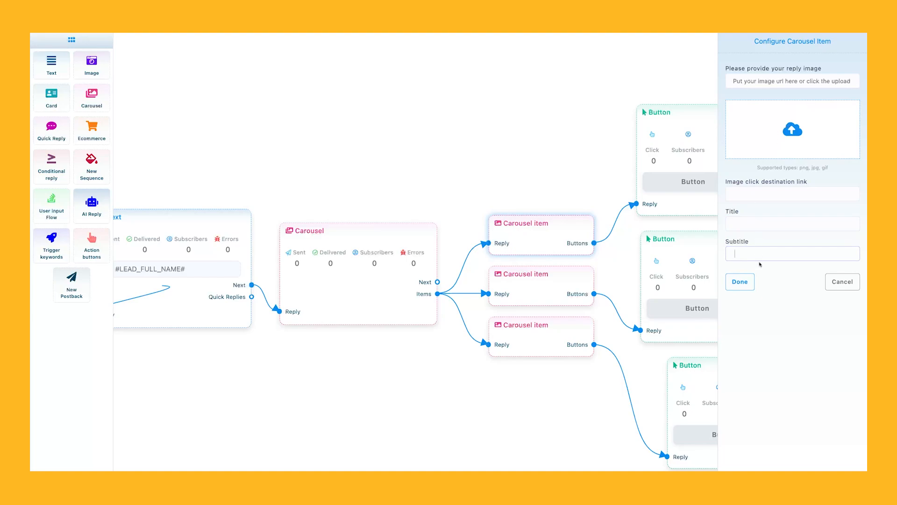
{"action": "left_click", "coordinate": [739, 281]}
Configure the first carousel item's button with the text "call" and the type User phone
{"action": "left_click", "coordinate": [686, 161]}
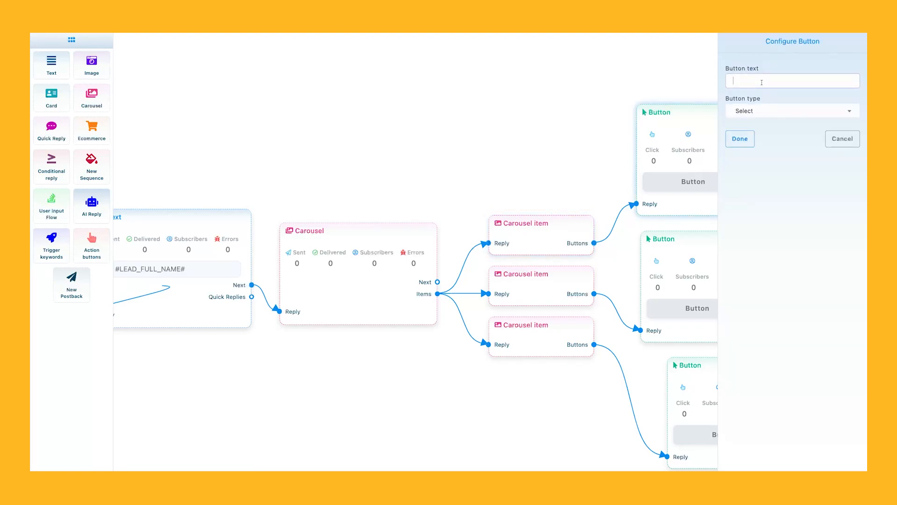
{"action": "left_click", "coordinate": [776, 107]}
{"action": "scroll", "coordinate": [766, 178], "scroll_direction": "down", "scroll_amount": 5}
{"action": "left_click", "coordinate": [756, 201]}
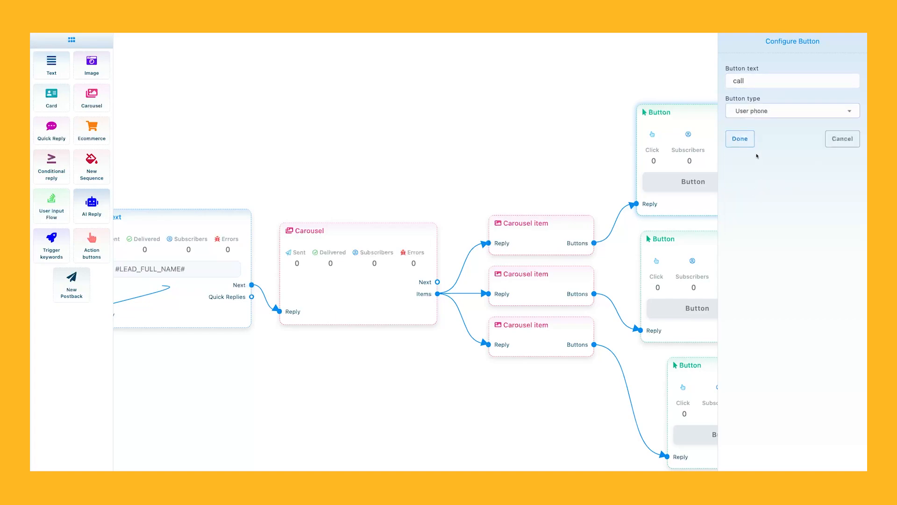
{"action": "left_click", "coordinate": [739, 139]}
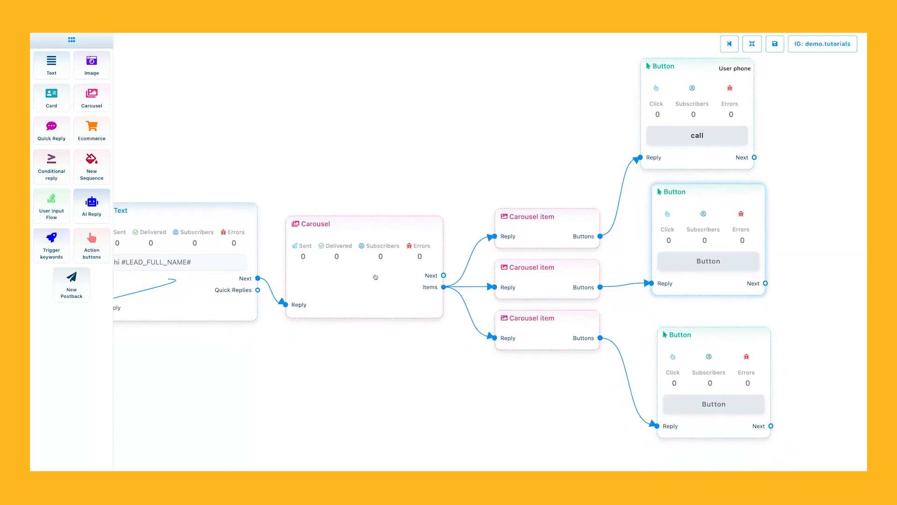
Upload the cat photo as the reply image of the first and second carousel items
{"action": "left_click", "coordinate": [523, 228]}
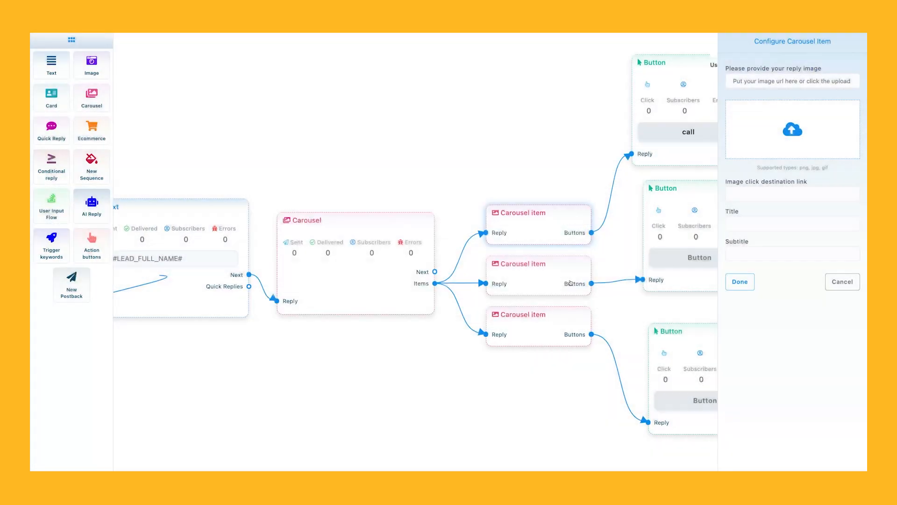
{"action": "left_click", "coordinate": [521, 271]}
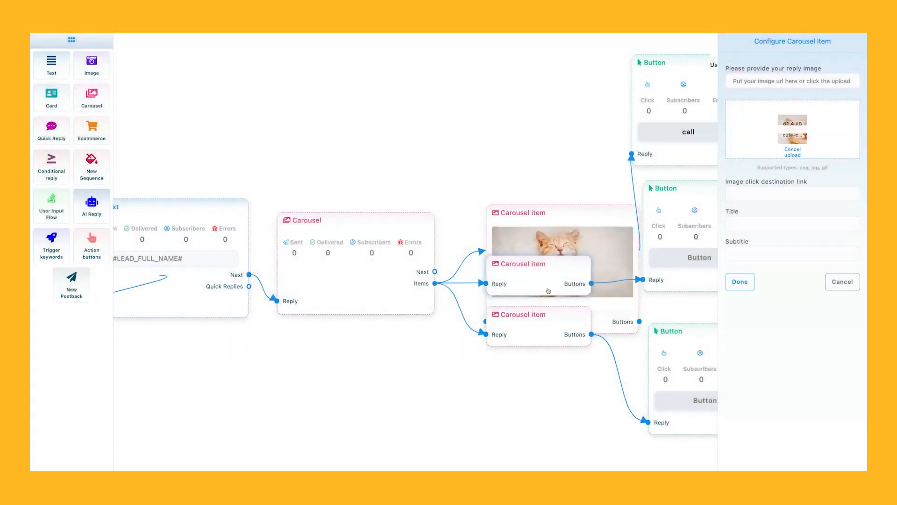
{"action": "left_click", "coordinate": [755, 251]}
{"action": "left_click", "coordinate": [733, 310]}
Try to upload the cat photo as the third carousel item's reply image
{"action": "double_click", "coordinate": [505, 336]}
{"action": "left_click", "coordinate": [748, 196]}
{"action": "left_click", "coordinate": [748, 253]}
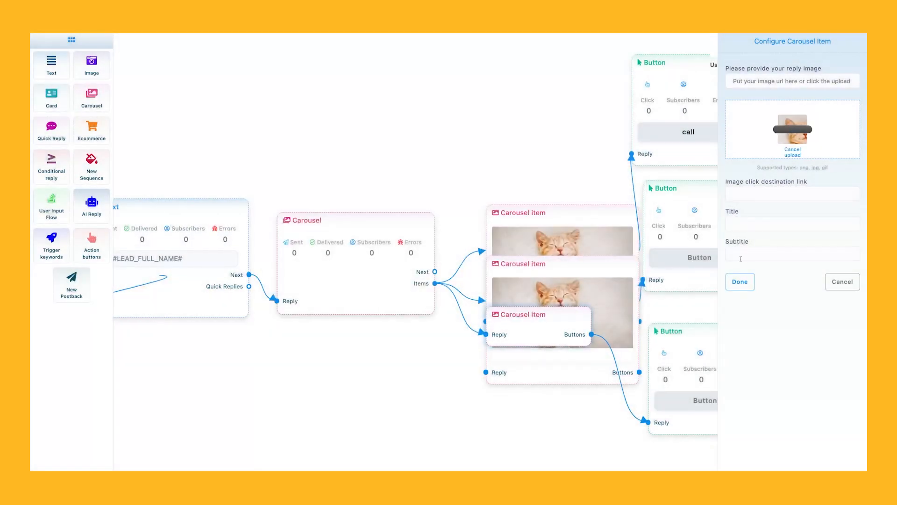
Auto-arrange the flow and upload the cat photo as the third carousel item's reply image
{"action": "left_click", "coordinate": [751, 43]}
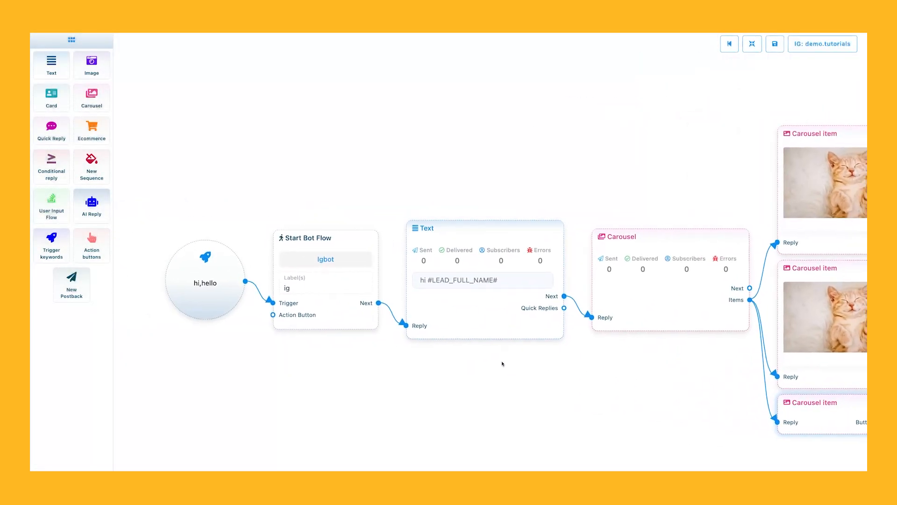
{"action": "double_click", "coordinate": [469, 392]}
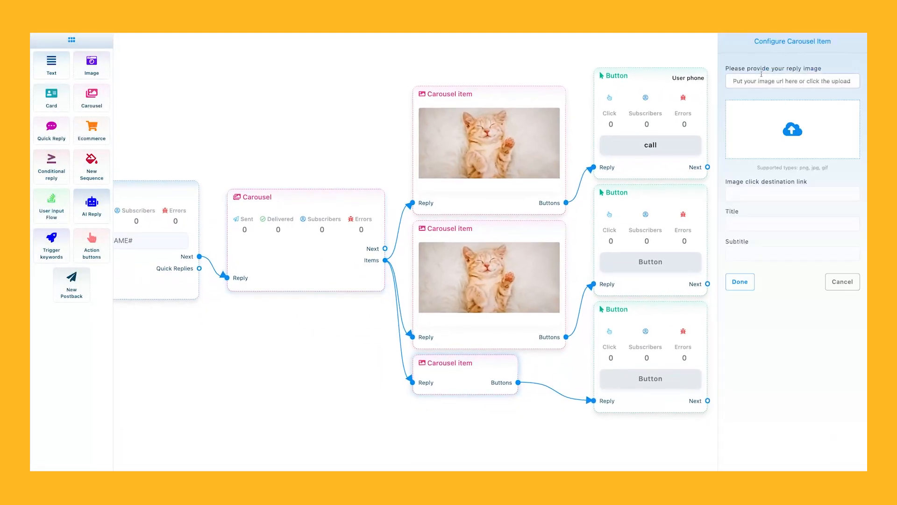
{"action": "left_click", "coordinate": [792, 129]}
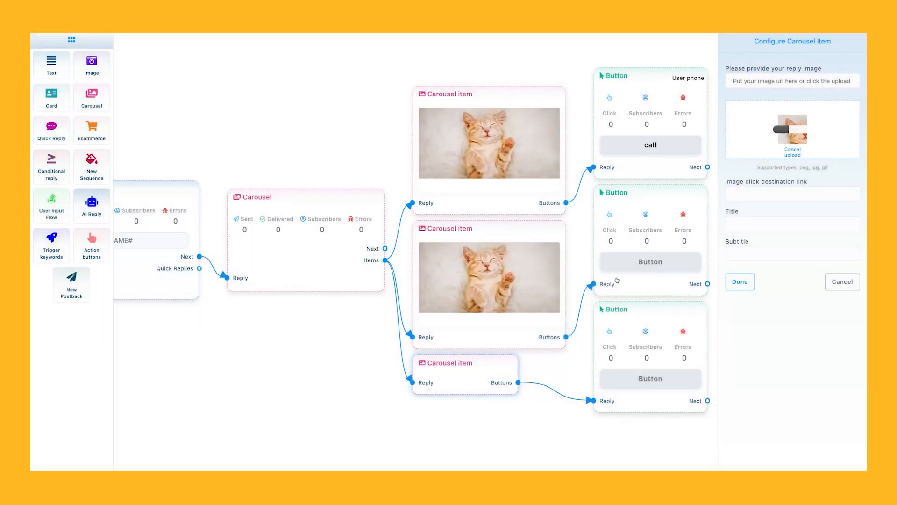
{"action": "left_click", "coordinate": [739, 281]}
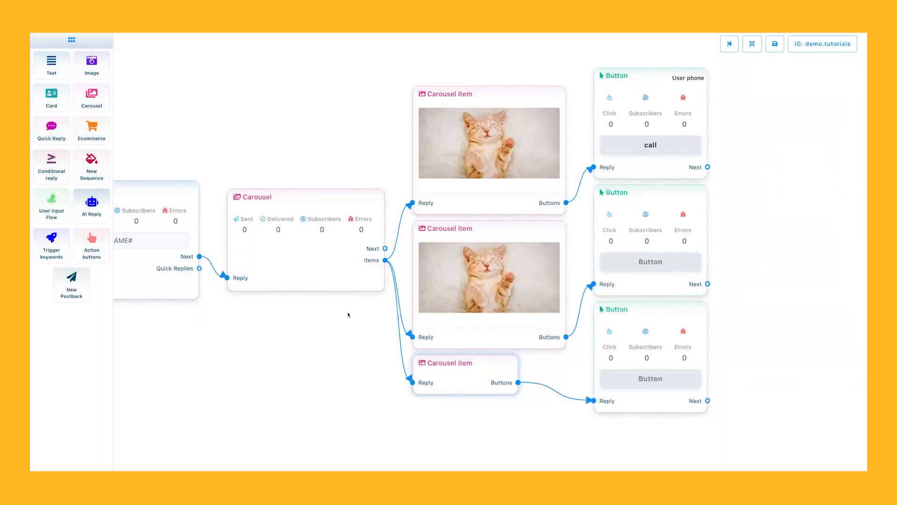
{"action": "left_click_drag", "start_coordinate": [350, 314], "coordinate": [325, 308]}
{"action": "double_click", "coordinate": [459, 368]}
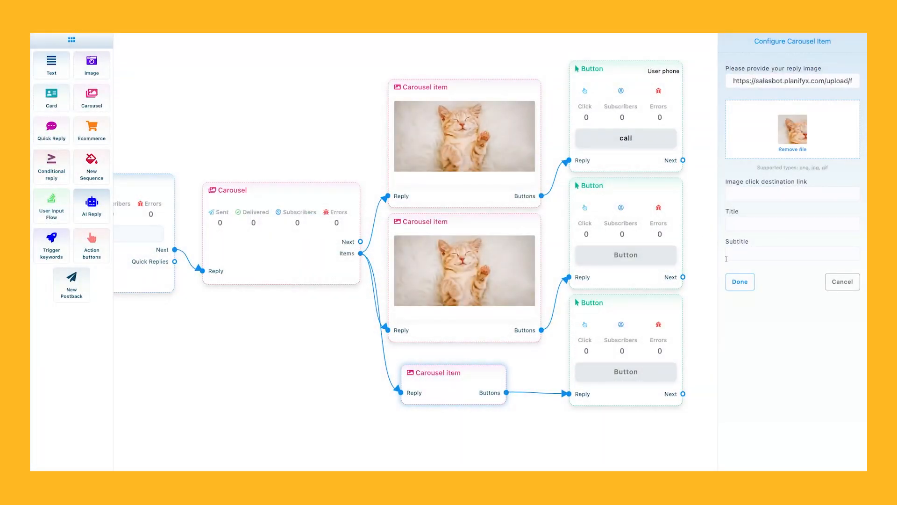
{"action": "left_click", "coordinate": [739, 282]}
Configure the second carousel item's button with the text "email" and the type User email
{"action": "double_click", "coordinate": [656, 206]}
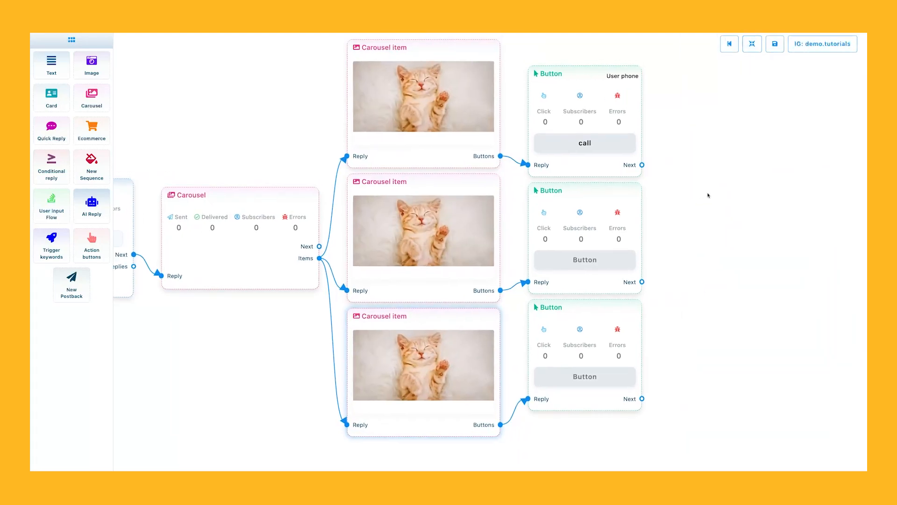
{"action": "left_click", "coordinate": [789, 111]}
{"action": "left_click", "coordinate": [756, 193]}
{"action": "left_click", "coordinate": [766, 80]}
{"action": "type", "text": "email"}
{"action": "left_click", "coordinate": [739, 138]}
Configure the third carousel item's button with the text "url", the type Web URL and the address google.com, and save the flow
{"action": "double_click", "coordinate": [579, 323]}
{"action": "left_click", "coordinate": [767, 111]}
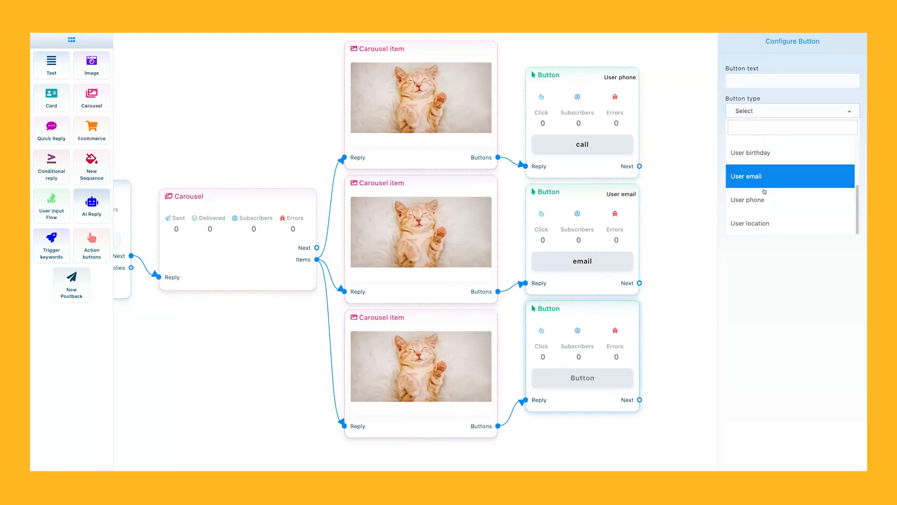
{"action": "left_click", "coordinate": [766, 151]}
{"action": "left_click", "coordinate": [744, 139]}
{"action": "type", "text": "google.com"}
{"action": "left_click", "coordinate": [740, 168]}
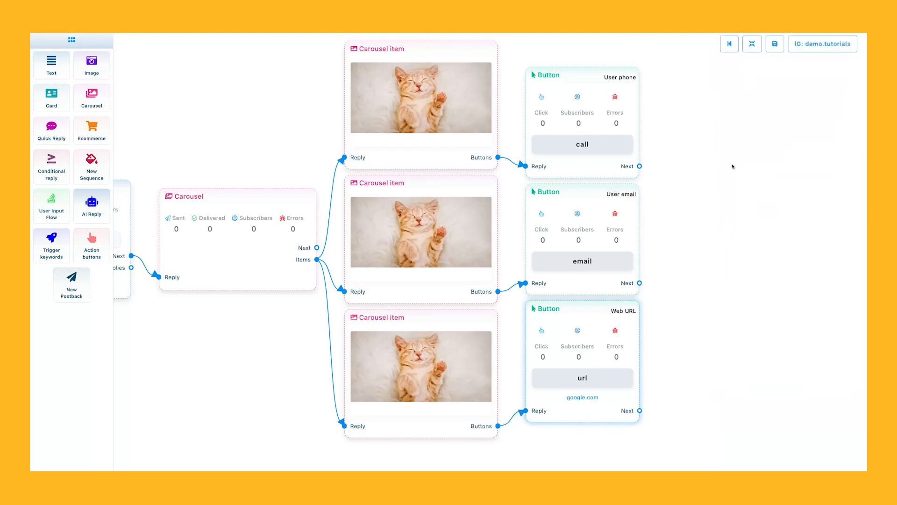
{"action": "left_click_drag", "start_coordinate": [310, 303], "coordinate": [192, 299]}
{"action": "left_click", "coordinate": [779, 47]}
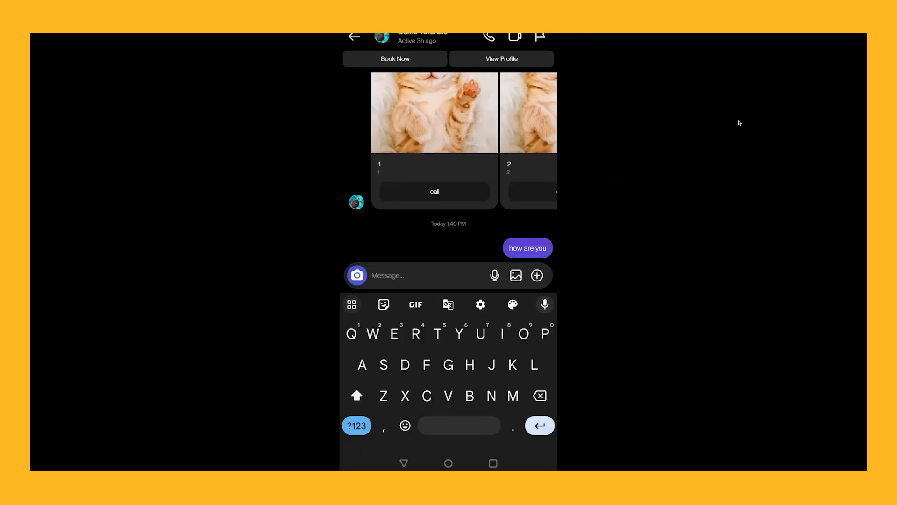
Test the bot in the Instagram chat by sending "hi" and browse the carousel in its reply
{"action": "type", "text": "hi"}
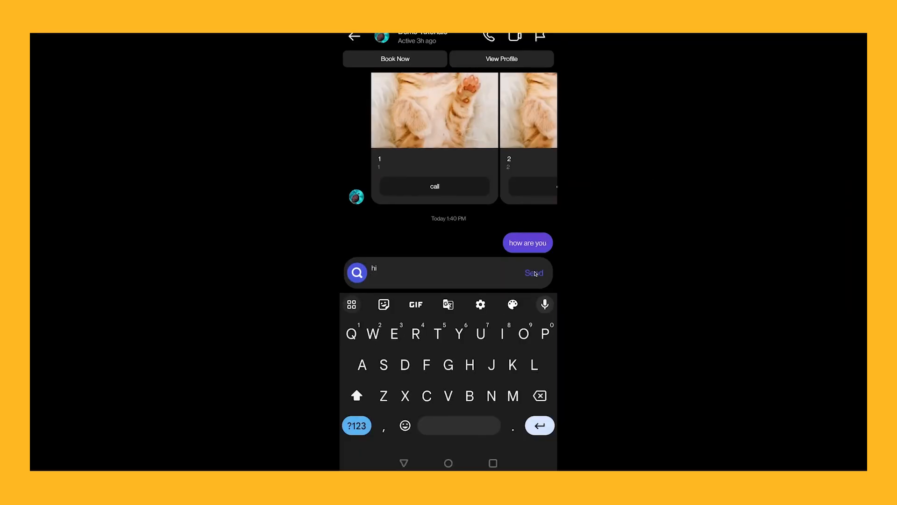
{"action": "left_click", "coordinate": [542, 275]}
{"action": "left_click_drag", "start_coordinate": [519, 193], "coordinate": [386, 185]}
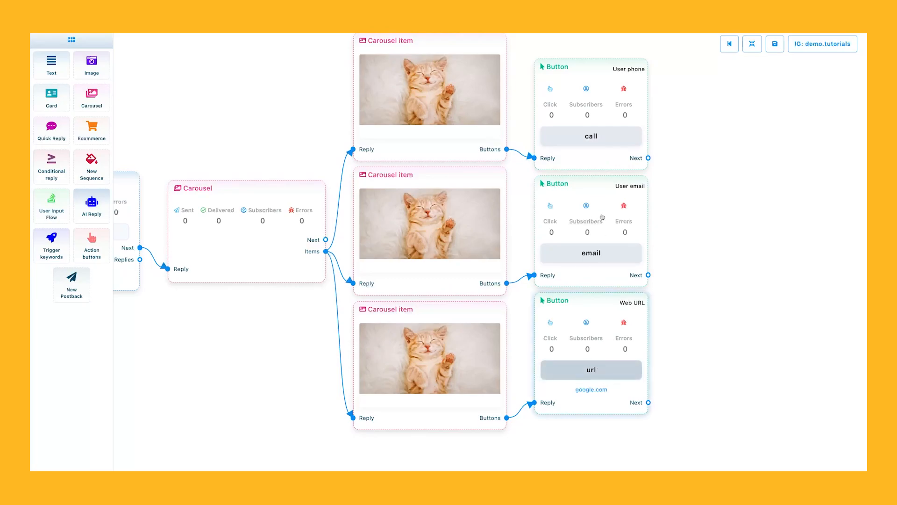
Try the type User birthday on the third carousel item's url button
{"action": "left_click", "coordinate": [605, 364]}
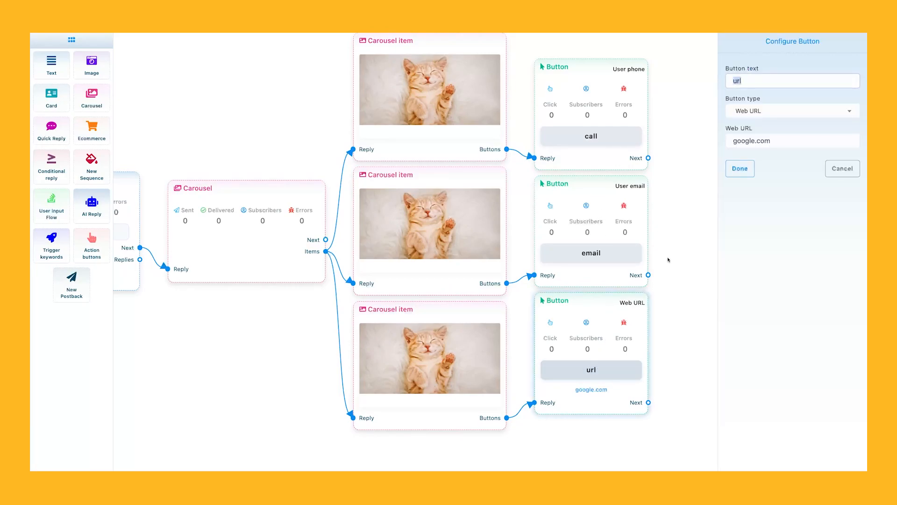
{"action": "left_click", "coordinate": [751, 112]}
{"action": "left_click", "coordinate": [752, 223]}
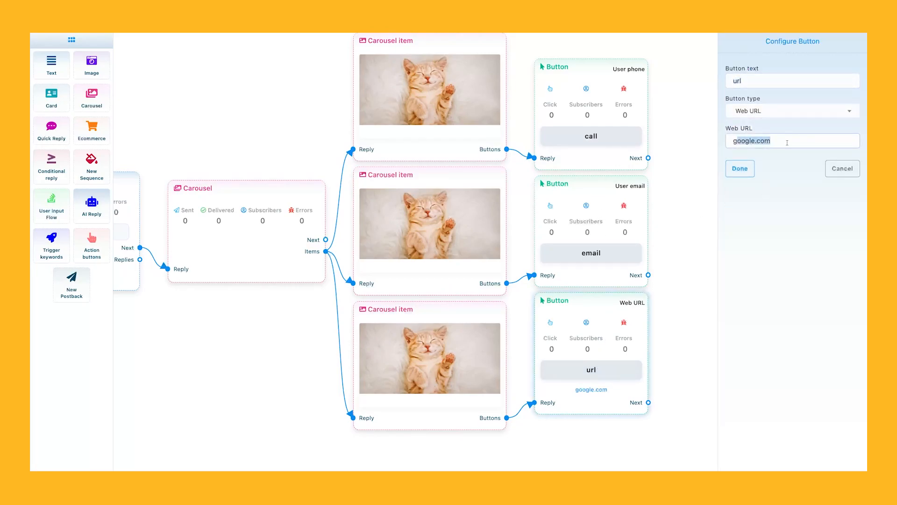
{"action": "left_click", "coordinate": [764, 111]}
{"action": "scroll", "coordinate": [762, 175], "scroll_direction": "down", "scroll_amount": 3}
{"action": "left_click", "coordinate": [767, 154]}
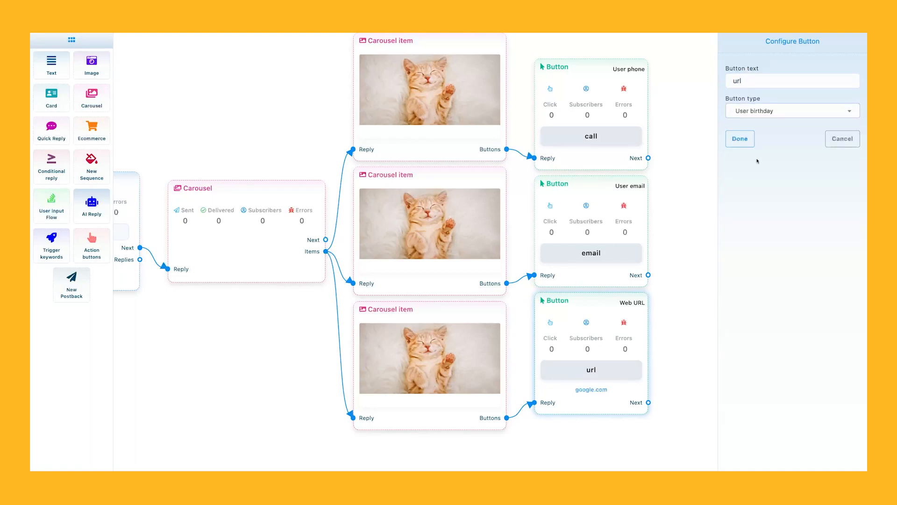
Look through the available button types and set the url button back to Web URL
{"action": "left_click", "coordinate": [769, 111]}
{"action": "scroll", "coordinate": [754, 180], "scroll_direction": "down", "scroll_amount": 1}
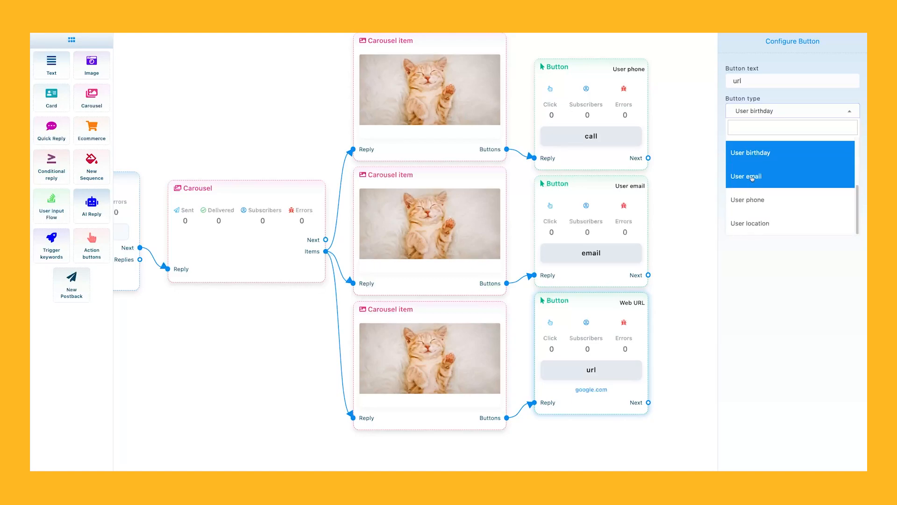
{"action": "scroll", "coordinate": [752, 168], "scroll_direction": "up", "scroll_amount": 1}
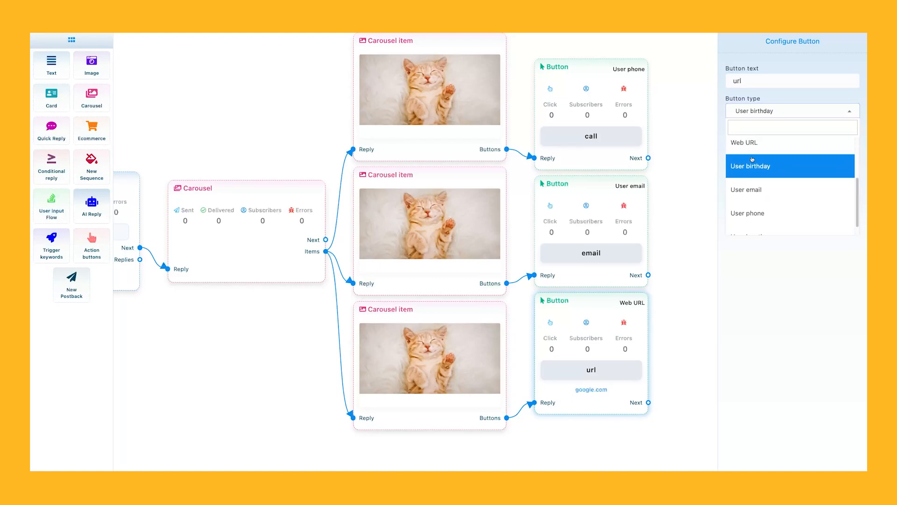
{"action": "left_click", "coordinate": [752, 162]}
{"action": "left_click", "coordinate": [741, 80]}
{"action": "left_click", "coordinate": [753, 109]}
{"action": "scroll", "coordinate": [752, 178], "scroll_direction": "up", "scroll_amount": 1}
{"action": "left_click", "coordinate": [750, 138]}
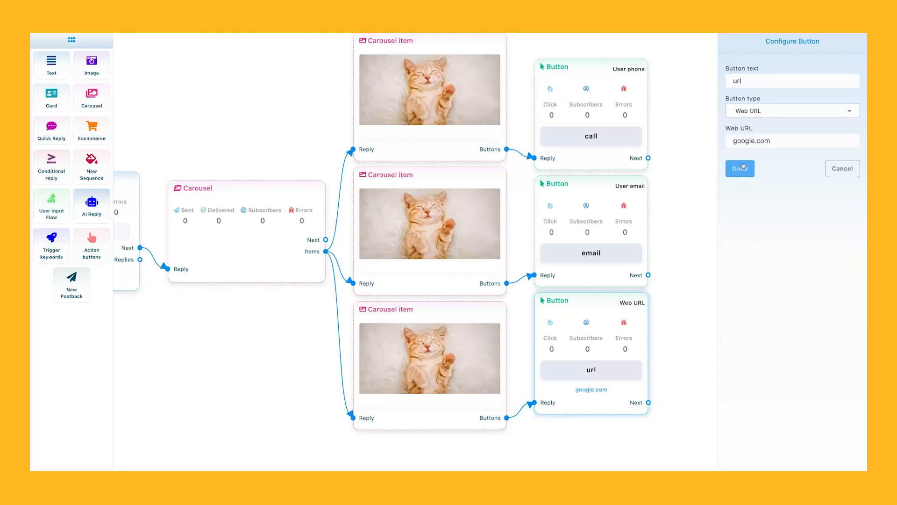
{"action": "left_click", "coordinate": [742, 167]}
Review the settings at the start of the flow, of the text message and of the email button
{"action": "left_click_drag", "start_coordinate": [172, 321], "coordinate": [477, 352]}
{"action": "double_click", "coordinate": [221, 284]}
{"action": "left_click", "coordinate": [735, 146]}
{"action": "double_click", "coordinate": [397, 294]}
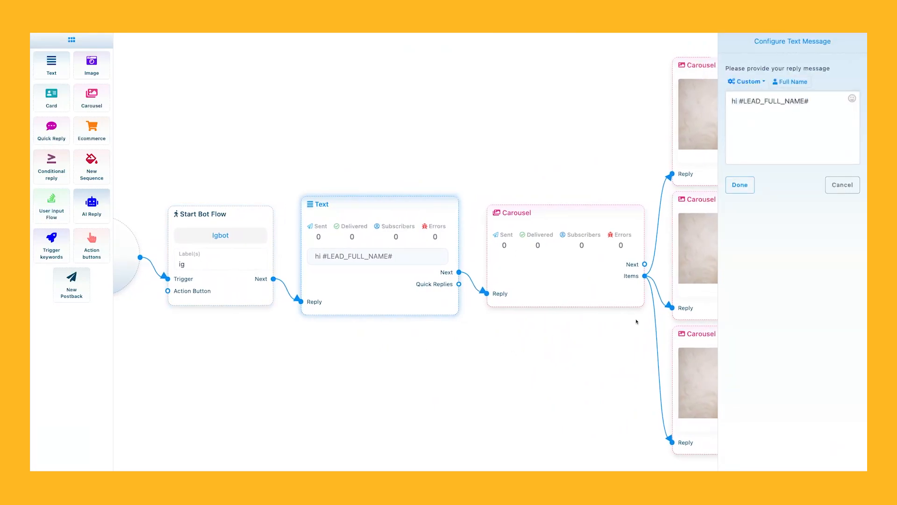
{"action": "left_click", "coordinate": [745, 189]}
{"action": "left_click_drag", "start_coordinate": [843, 347], "coordinate": [569, 329]}
{"action": "double_click", "coordinate": [652, 238]}
{"action": "left_click", "coordinate": [742, 140]}
{"action": "left_click_drag", "start_coordinate": [742, 190], "coordinate": [518, 214]}
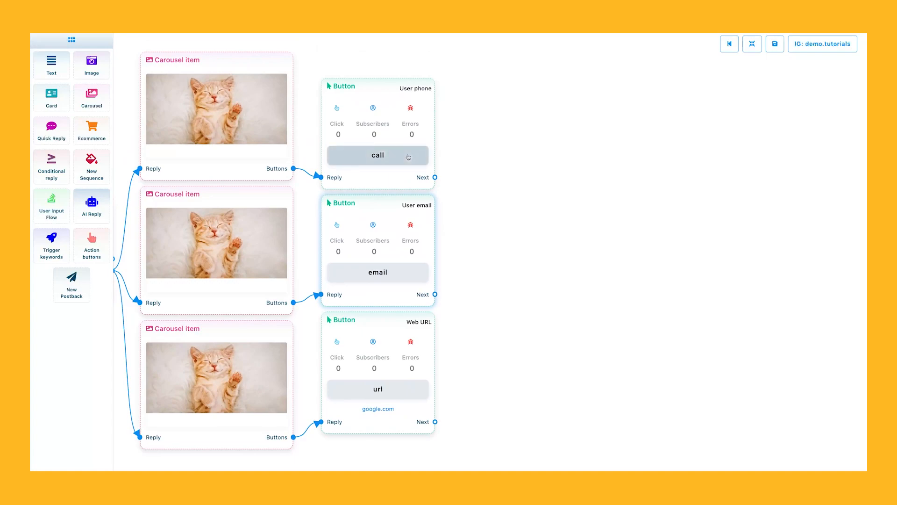
Change the call button's type to New postback and reposition the resulting postback node beside it
{"action": "double_click", "coordinate": [401, 136]}
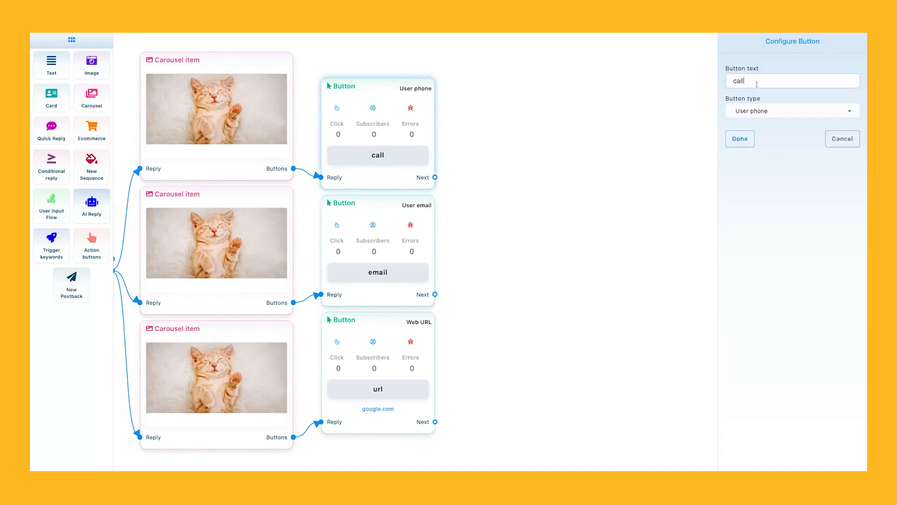
{"action": "left_click", "coordinate": [789, 110]}
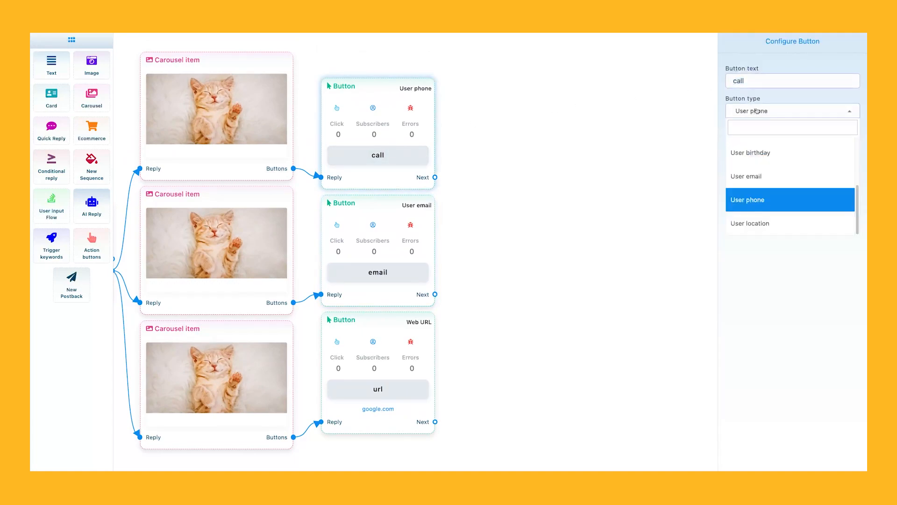
{"action": "scroll", "coordinate": [757, 183], "scroll_direction": "up", "scroll_amount": 4}
{"action": "left_click", "coordinate": [757, 172]}
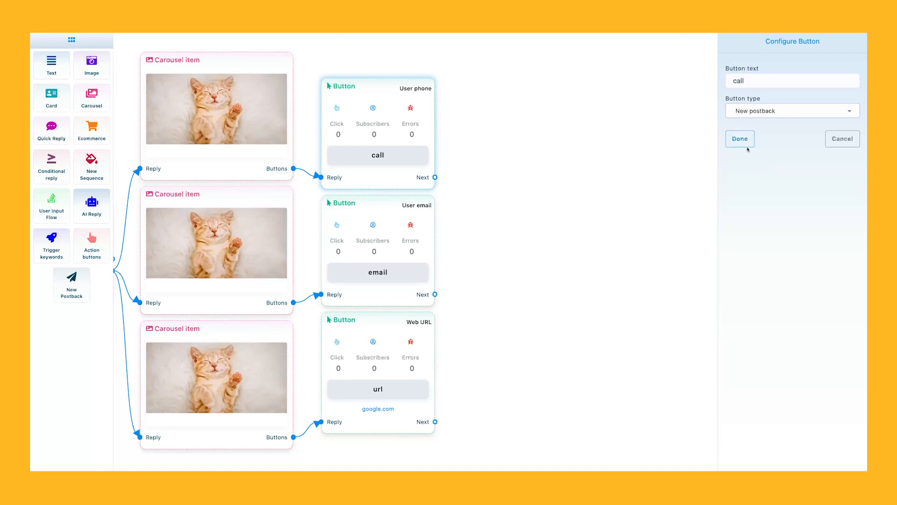
{"action": "left_click", "coordinate": [741, 139]}
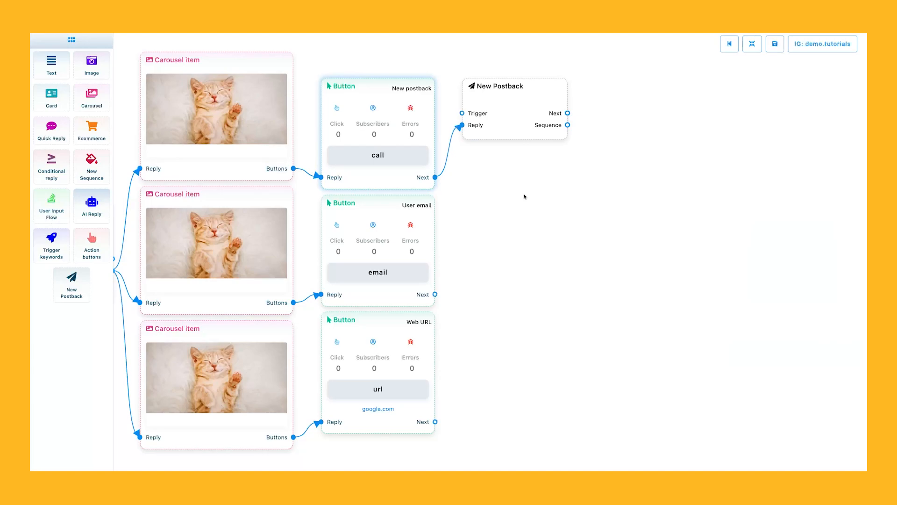
{"action": "left_click_drag", "start_coordinate": [525, 192], "coordinate": [337, 250]}
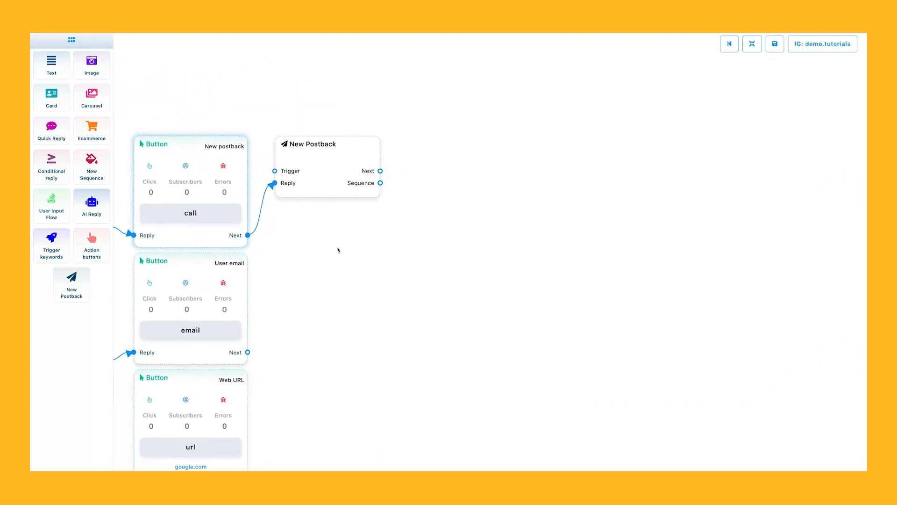
{"action": "left_click_drag", "start_coordinate": [330, 180], "coordinate": [345, 218]}
{"action": "left_click_drag", "start_coordinate": [345, 260], "coordinate": [353, 220]}
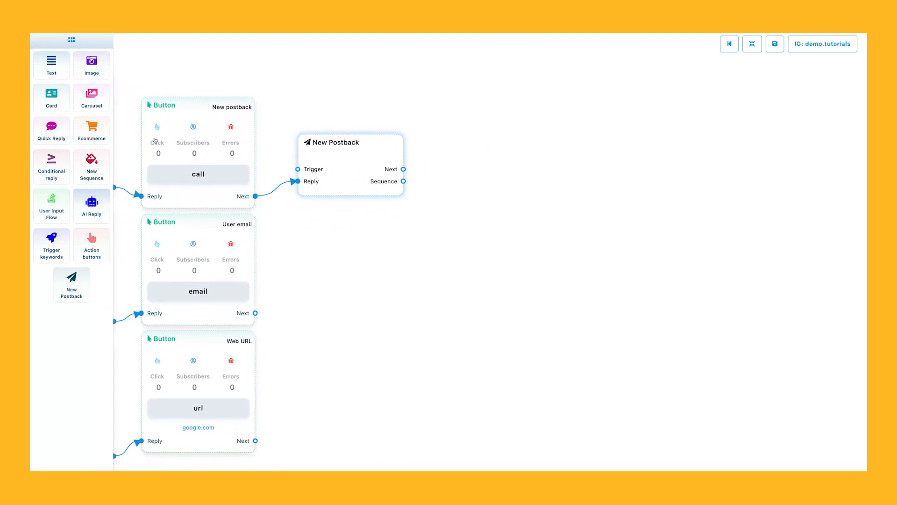
Add an Image node connected after the New Postback node and upload the cat photo as its reply image
{"action": "mouse_move", "coordinate": [84, 69]}
{"action": "left_mouse_down"}
{"action": "mouse_move", "coordinate": [441, 178]}
{"action": "mouse_move", "coordinate": [435, 221]}
{"action": "mouse_move", "coordinate": [472, 229]}
{"action": "mouse_move", "coordinate": [481, 209]}
{"action": "left_mouse_up"}
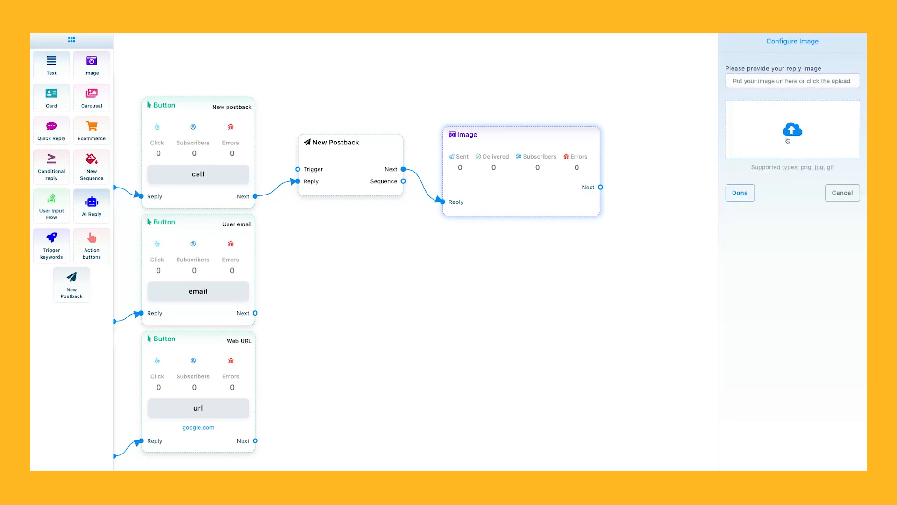
{"action": "left_click", "coordinate": [787, 140]}
{"action": "double_click", "coordinate": [374, 229]}
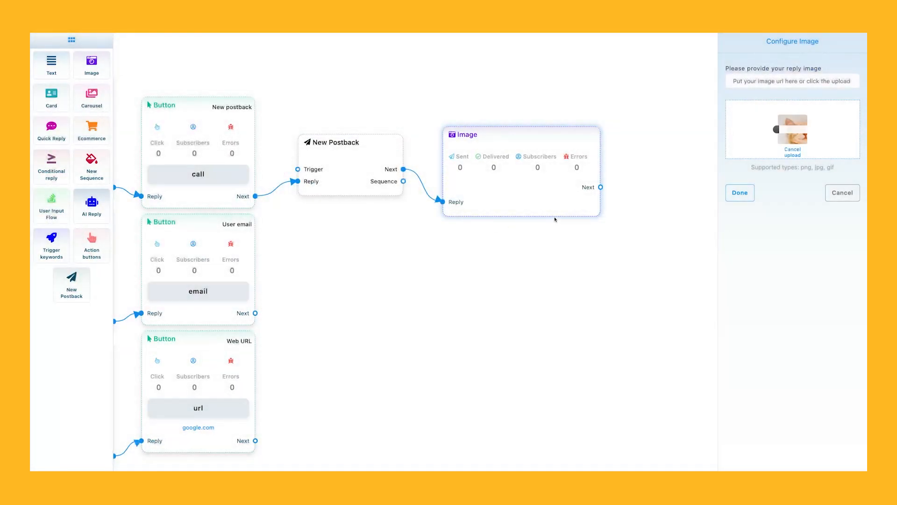
{"action": "left_click", "coordinate": [739, 193]}
{"action": "left_click_drag", "start_coordinate": [671, 218], "coordinate": [583, 232]}
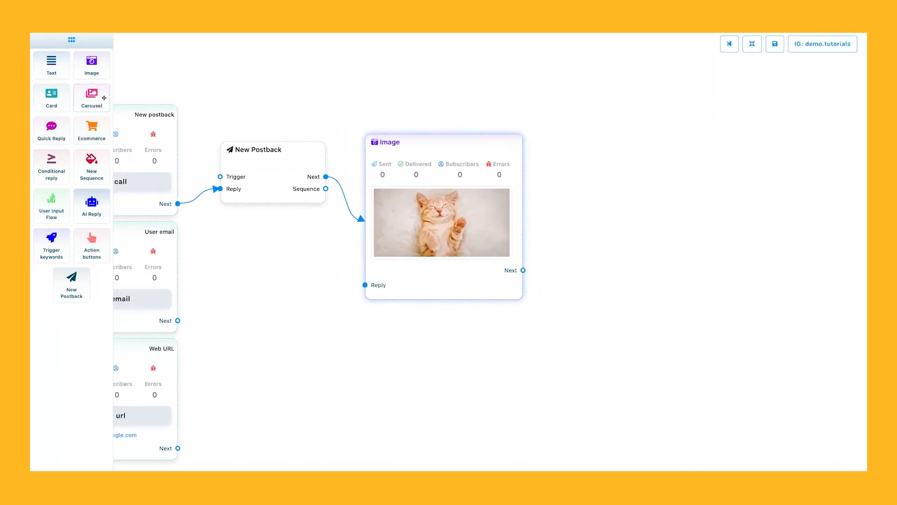
Add a Carousel node and connect it to the Image node's Next output
{"action": "left_click_drag", "start_coordinate": [106, 98], "coordinate": [660, 191]}
{"action": "left_click_drag", "start_coordinate": [615, 226], "coordinate": [465, 219]}
{"action": "left_click_drag", "start_coordinate": [539, 225], "coordinate": [476, 219]}
{"action": "left_click_drag", "start_coordinate": [371, 267], "coordinate": [445, 266]}
{"action": "left_click_drag", "start_coordinate": [467, 327], "coordinate": [306, 310]}
Attach a second button to the new carousel item and space out its two button nodes
{"action": "left_click_drag", "start_coordinate": [595, 231], "coordinate": [619, 353]}
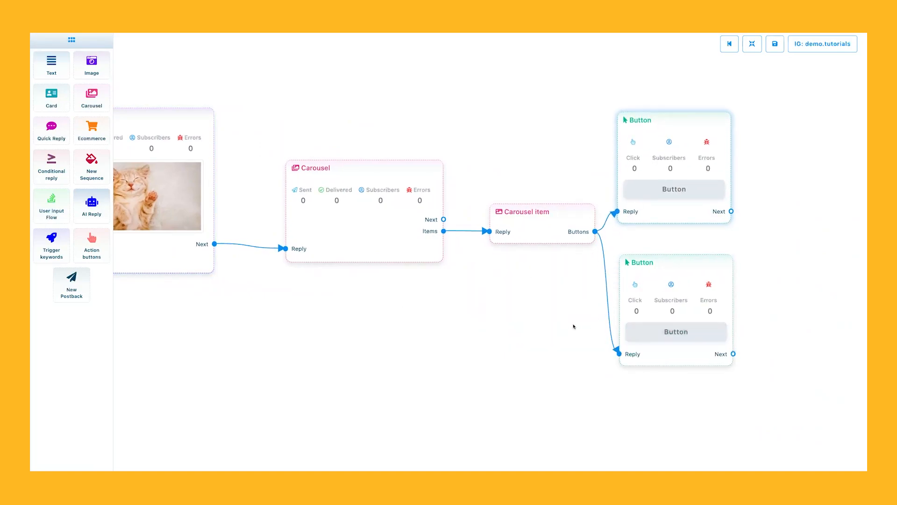
{"action": "left_click_drag", "start_coordinate": [573, 326], "coordinate": [382, 326]}
{"action": "left_click_drag", "start_coordinate": [468, 122], "coordinate": [475, 110]}
{"action": "left_click_drag", "start_coordinate": [471, 272], "coordinate": [518, 261]}
Give the New Postback node the title "postback"
{"action": "left_click_drag", "start_coordinate": [246, 303], "coordinate": [700, 343]}
{"action": "double_click", "coordinate": [208, 189]}
{"action": "type", "text": "postback"}
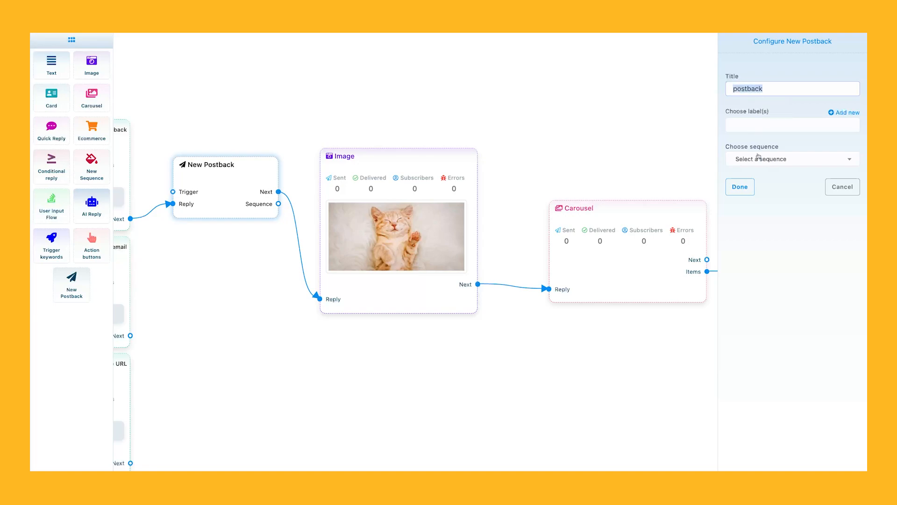
{"action": "left_click", "coordinate": [739, 187]}
Configure the new carousel item's first button with the text "test" and the type User phone
{"action": "left_click_drag", "start_coordinate": [749, 190], "coordinate": [487, 168]}
{"action": "double_click", "coordinate": [676, 229]}
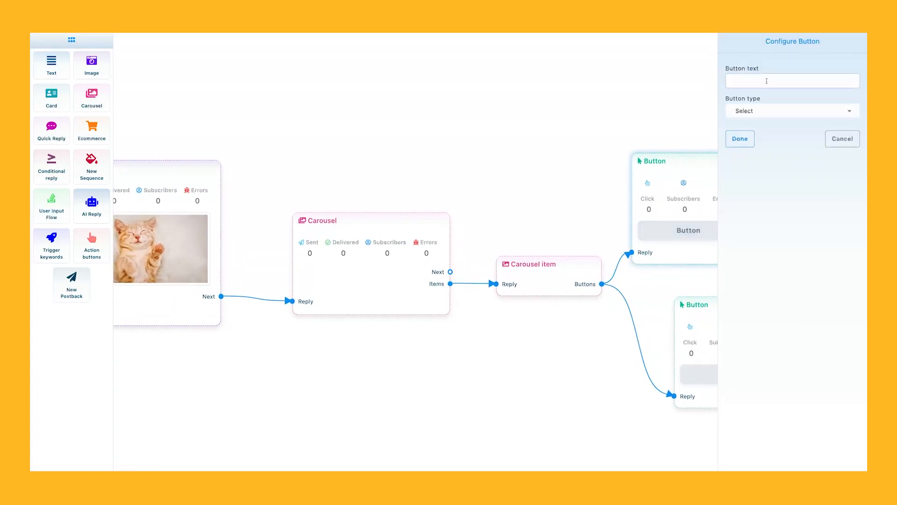
{"action": "left_click", "coordinate": [758, 110]}
{"action": "left_click", "coordinate": [753, 199]}
{"action": "left_click", "coordinate": [740, 138]}
Configure the new carousel item's second button with the text "test2" and the type User email
{"action": "type", "text": "te"}
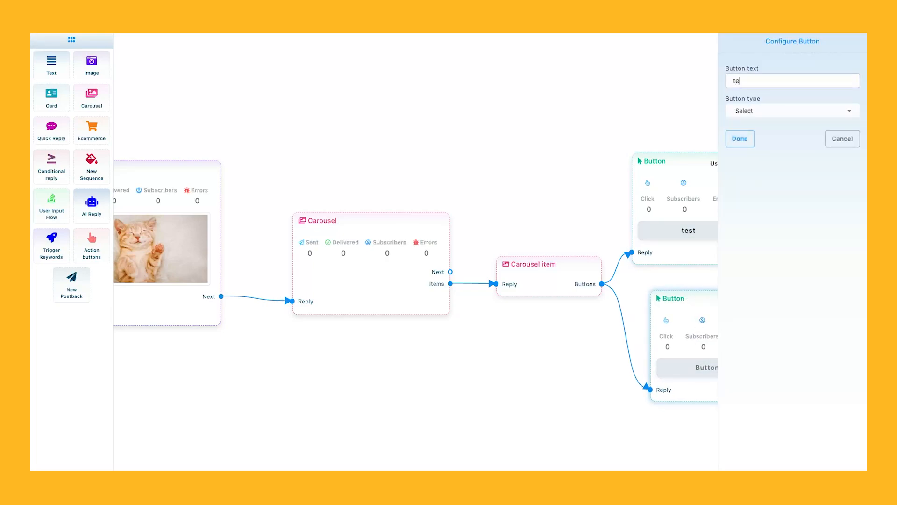
{"action": "type", "text": "st2"}
{"action": "left_click", "coordinate": [750, 111]}
{"action": "scroll", "coordinate": [758, 169], "scroll_direction": "down", "scroll_amount": 2}
{"action": "scroll", "coordinate": [747, 162], "scroll_direction": "up", "scroll_amount": 1}
{"action": "scroll", "coordinate": [750, 173], "scroll_direction": "up", "scroll_amount": 1}
{"action": "scroll", "coordinate": [752, 175], "scroll_direction": "down", "scroll_amount": 2}
{"action": "left_click", "coordinate": [742, 165]}
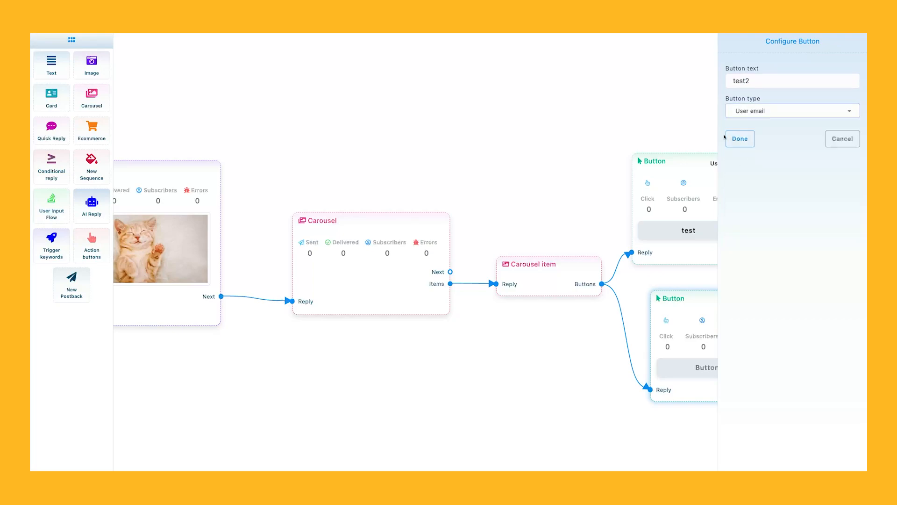
{"action": "left_click", "coordinate": [740, 139]}
Auto-arrange the flow and upload the cat photo as the reply image of the postback carousel's item
{"action": "left_click", "coordinate": [751, 43]}
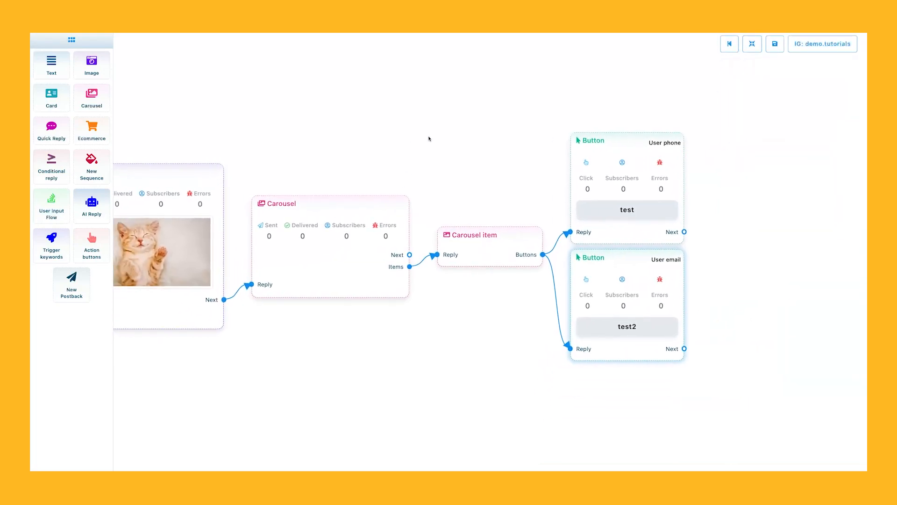
{"action": "left_click_drag", "start_coordinate": [429, 139], "coordinate": [462, 140]}
{"action": "left_click", "coordinate": [419, 234]}
{"action": "double_click", "coordinate": [508, 248]}
{"action": "left_click", "coordinate": [769, 135]}
{"action": "double_click", "coordinate": [350, 229]}
{"action": "left_click", "coordinate": [739, 281]}
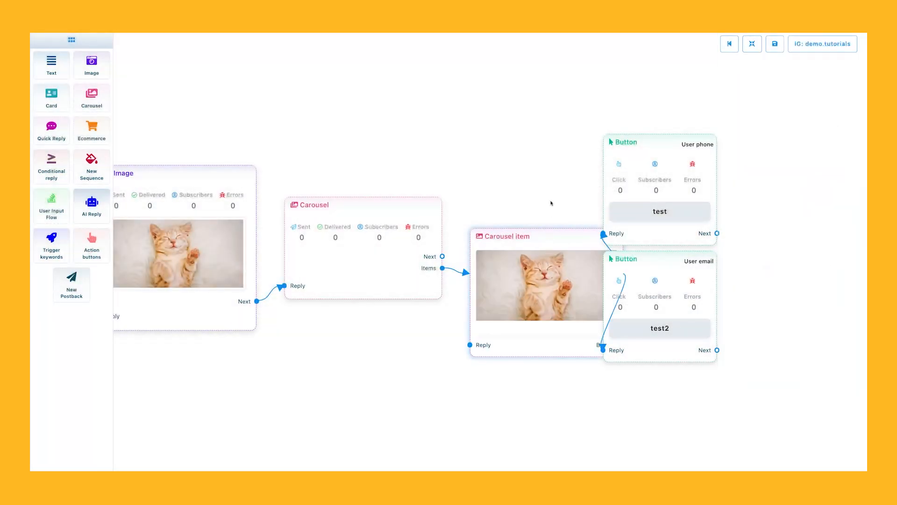
Save the flow and test it by sending "hi" in the Instagram chat and browsing the carousel in the reply
{"action": "left_click", "coordinate": [774, 44]}
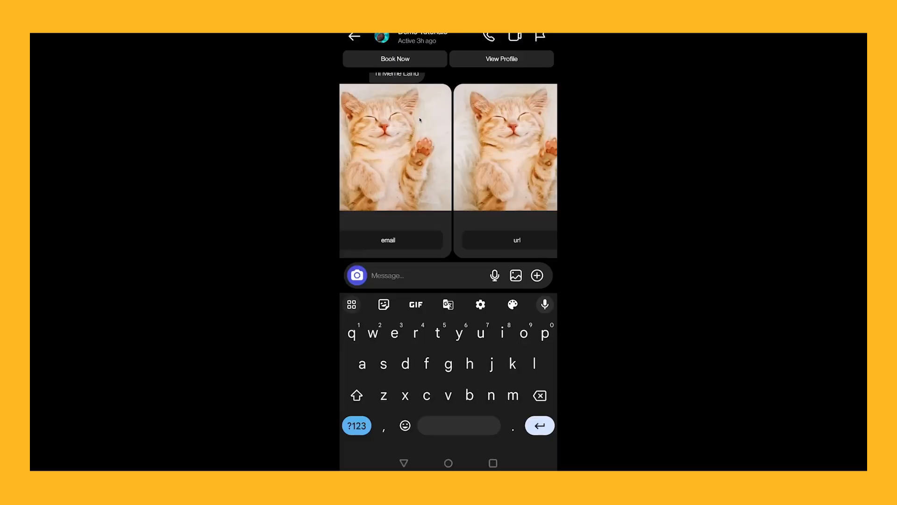
{"action": "type", "text": "hi"}
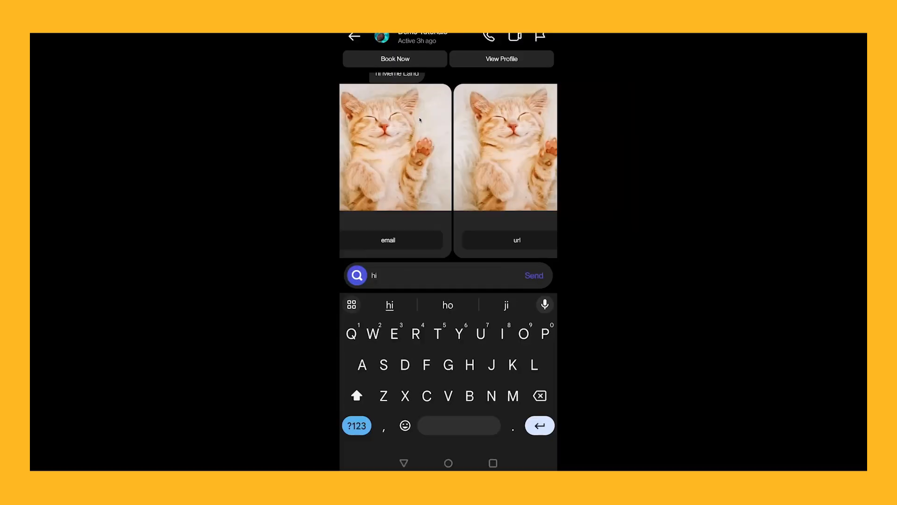
{"action": "left_click", "coordinate": [532, 275]}
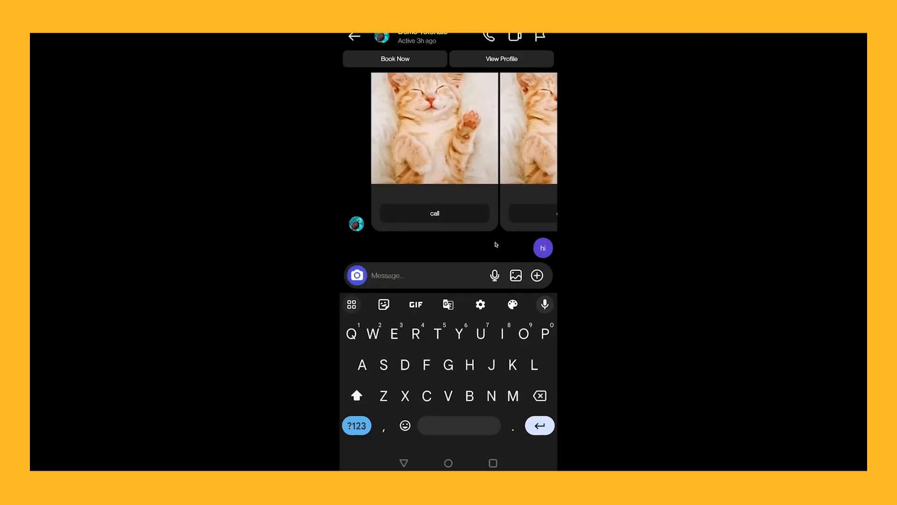
{"action": "mouse_move", "coordinate": [490, 204]}
{"action": "left_mouse_down"}
{"action": "mouse_move", "coordinate": [394, 196]}
{"action": "mouse_move", "coordinate": [440, 186]}
{"action": "mouse_move", "coordinate": [500, 192]}
{"action": "left_mouse_up"}
{"action": "left_click", "coordinate": [431, 240]}
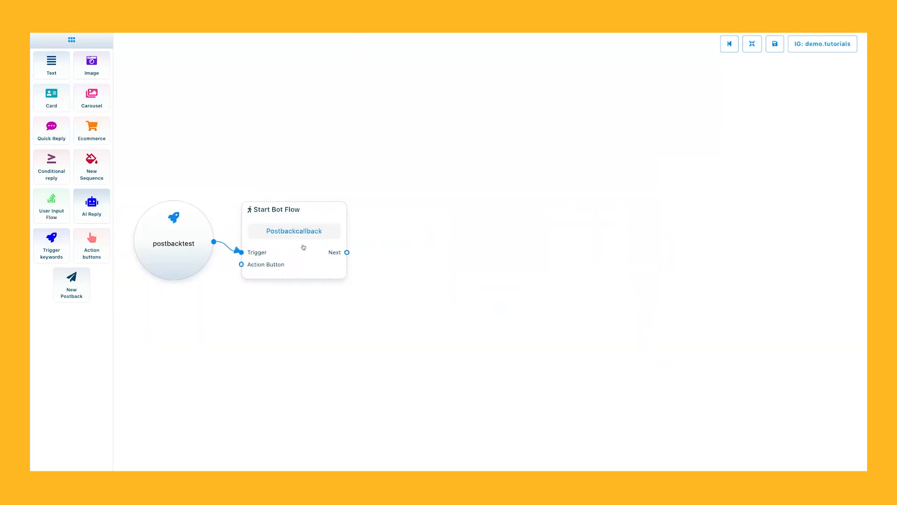
Add a Carousel to the postbackcallback flow, connect it to the Start Bot Flow's Next output, and rearrange the nodes
{"action": "left_click_drag", "start_coordinate": [93, 98], "coordinate": [432, 234]}
{"action": "left_click_drag", "start_coordinate": [347, 253], "coordinate": [449, 326]}
{"action": "left_click", "coordinate": [752, 44]}
Delete the carousel's unconnected buttons and apply the cat photo as the carousel item's reply image
{"action": "right_click", "coordinate": [742, 232]}
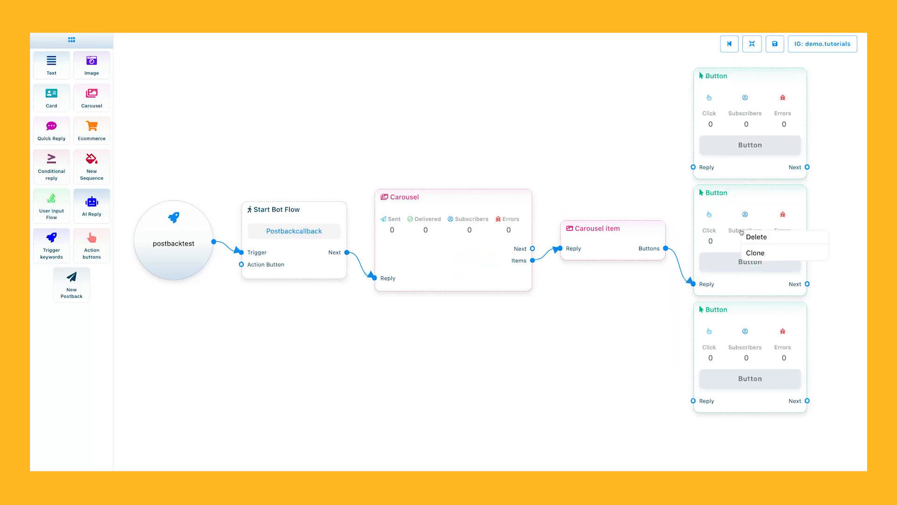
{"action": "left_click", "coordinate": [756, 237]}
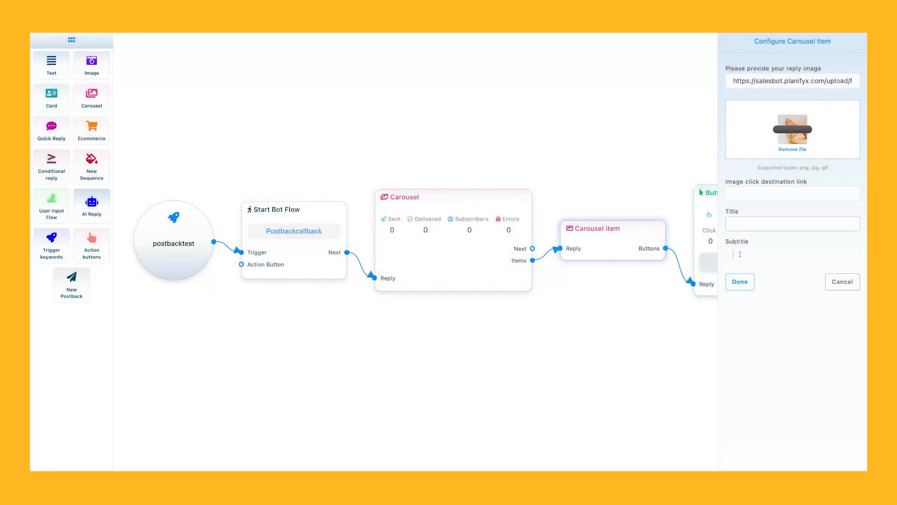
{"action": "left_click", "coordinate": [741, 281]}
{"action": "left_click", "coordinate": [752, 44]}
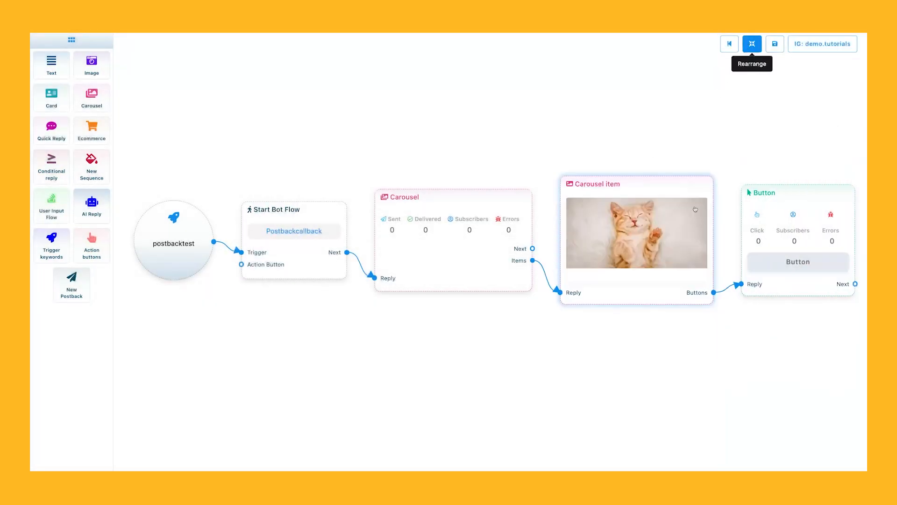
Configure the carousel item's button with the text "postbacktest", the type Postback and the postback ID "postback"
{"action": "left_click", "coordinate": [551, 236]}
{"action": "left_click", "coordinate": [767, 107]}
{"action": "scroll", "coordinate": [743, 194], "scroll_direction": "down", "scroll_amount": 1}
{"action": "left_click", "coordinate": [747, 175]}
{"action": "left_click", "coordinate": [759, 141]}
{"action": "left_click", "coordinate": [757, 249]}
{"action": "left_click", "coordinate": [790, 81]}
{"action": "type", "text": "postback"}
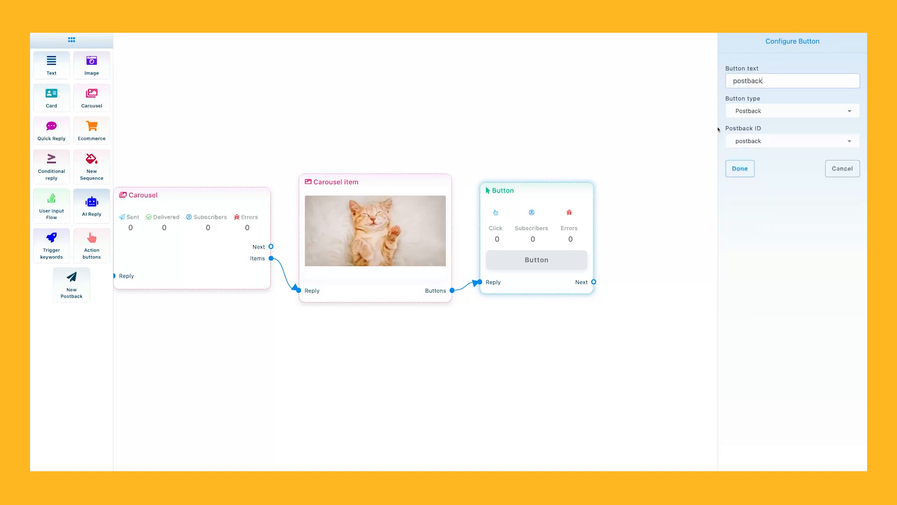
{"action": "type", "text": "test"}
{"action": "left_click", "coordinate": [740, 168]}
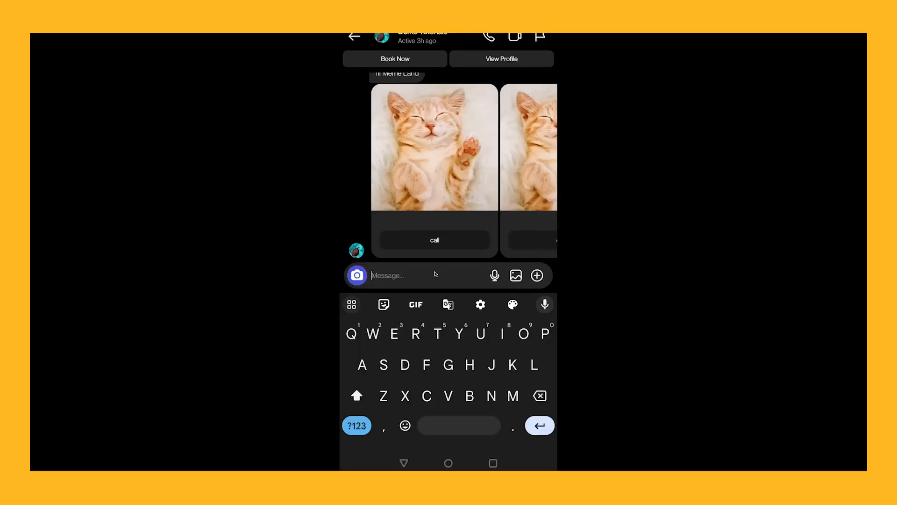
Switch to the Instagram chat and send "postbacktest" to test the postback flow
{"action": "type", "text": "postbacktest"}
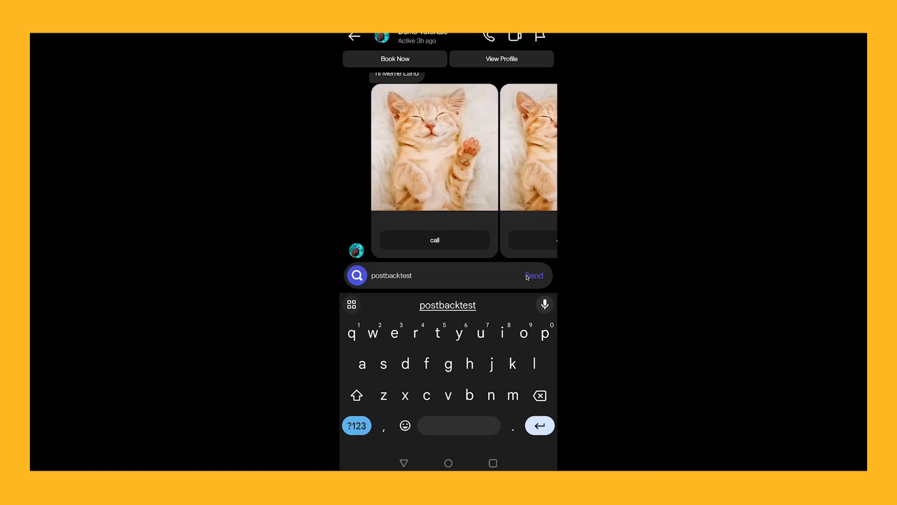
{"action": "left_click", "coordinate": [533, 276]}
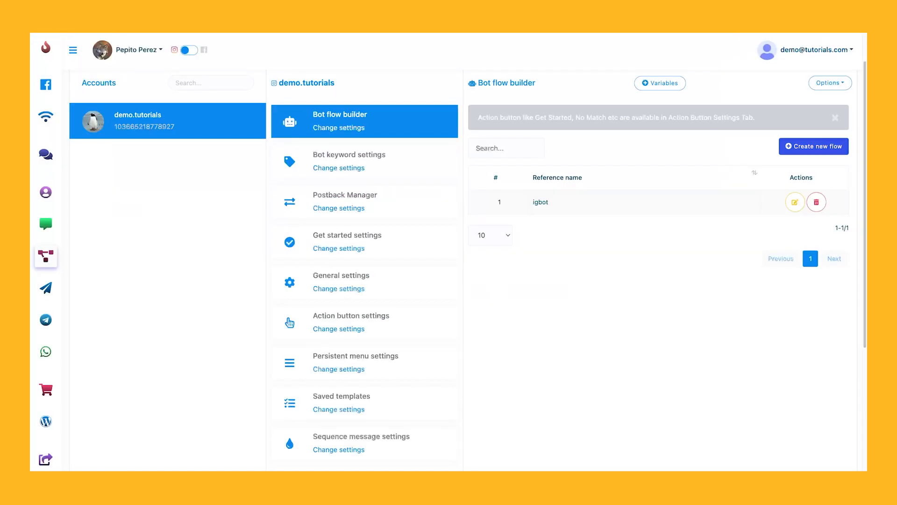
Create a new bot flow for the demo.tutorials account
{"action": "left_click", "coordinate": [48, 53]}
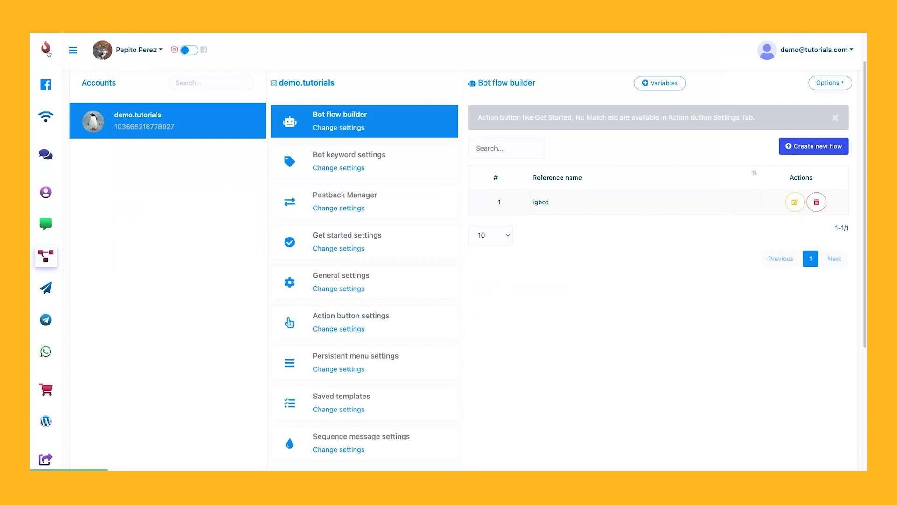
{"action": "left_click", "coordinate": [72, 51]}
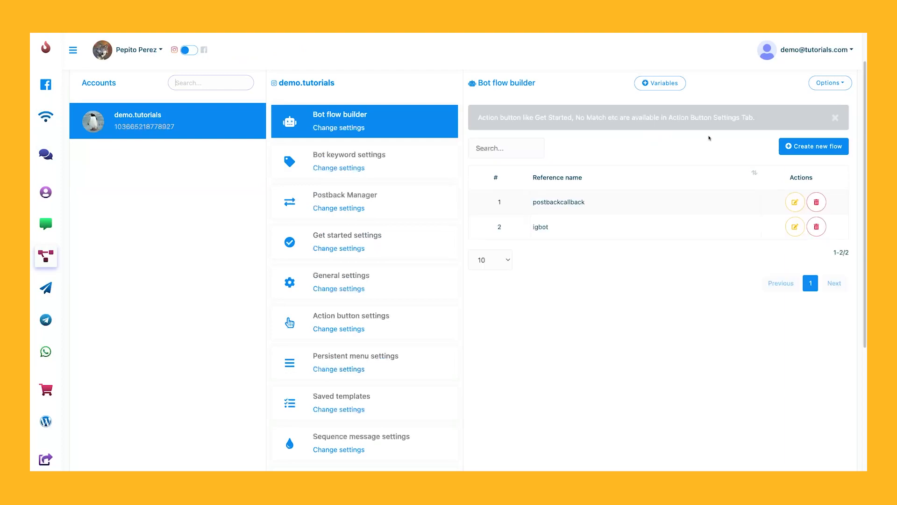
{"action": "left_click", "coordinate": [813, 146]}
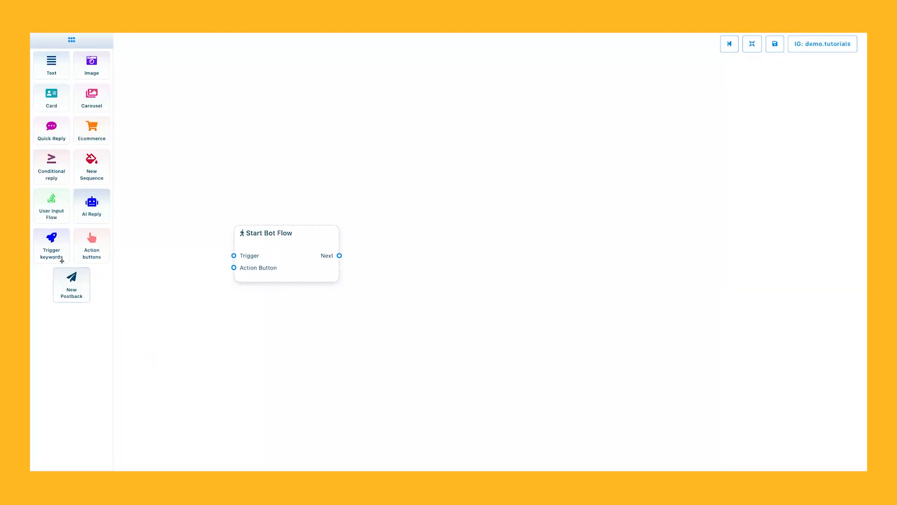
Add a Trigger keywords node linked to the Start Bot Flow's trigger and a Text node linked to its Next output
{"action": "left_click_drag", "start_coordinate": [52, 246], "coordinate": [150, 335]}
{"action": "left_click_drag", "start_coordinate": [215, 368], "coordinate": [393, 269]}
{"action": "left_click_drag", "start_coordinate": [187, 368], "coordinate": [217, 281]}
{"action": "left_click_drag", "start_coordinate": [366, 287], "coordinate": [319, 295]}
{"action": "left_click", "coordinate": [474, 288]}
{"action": "left_click_drag", "start_coordinate": [412, 274], "coordinate": [463, 244]}
Set the Text node's reply message to "what is price"
{"action": "double_click", "coordinate": [472, 245]}
{"action": "left_click", "coordinate": [766, 121]}
{"action": "type", "text": "what is price"}
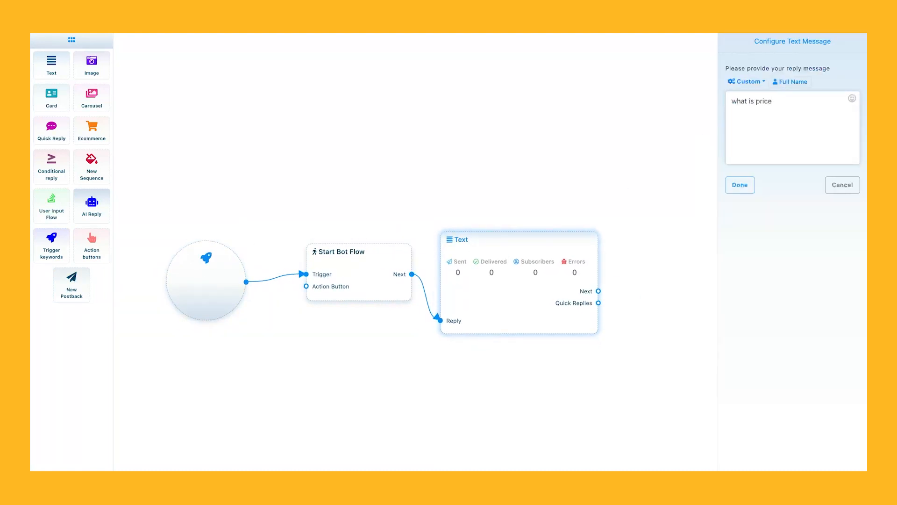
{"action": "key", "text": "ctrl+a"}
{"action": "left_click", "coordinate": [739, 184]}
Attach a quick reply to the "what is price" text with the label "price" and the type New Postback
{"action": "left_click_drag", "start_coordinate": [598, 319], "coordinate": [628, 390]}
{"action": "left_click_drag", "start_coordinate": [656, 319], "coordinate": [664, 272]}
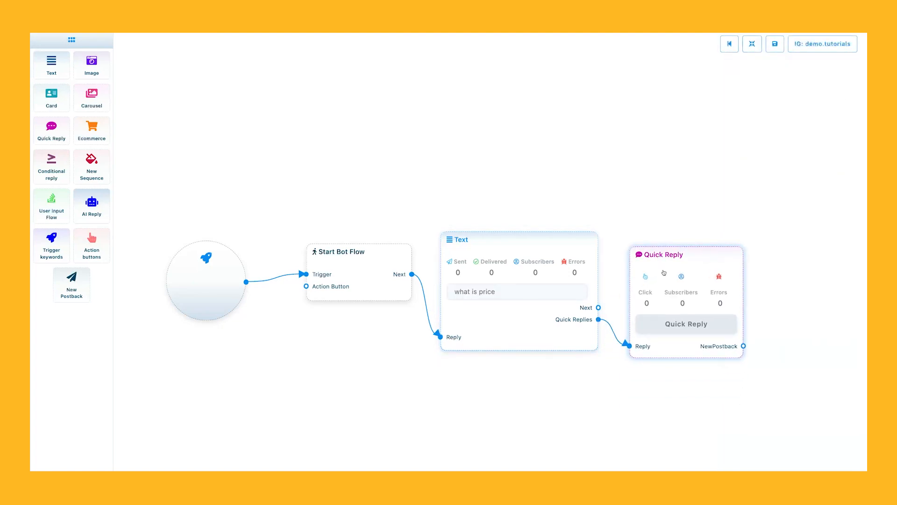
{"action": "double_click", "coordinate": [663, 272]}
{"action": "left_click", "coordinate": [792, 81]}
{"action": "left_click", "coordinate": [747, 142]}
{"action": "left_click", "coordinate": [745, 111]}
{"action": "left_click", "coordinate": [740, 138]}
Add a Text node after the New Postback node with the reply "price is 1$"
{"action": "left_click_drag", "start_coordinate": [699, 184], "coordinate": [341, 153]}
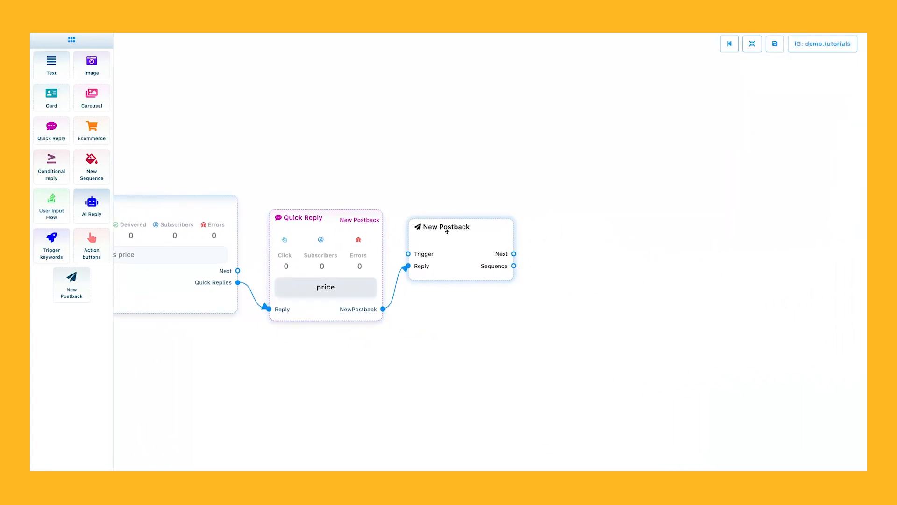
{"action": "left_click_drag", "start_coordinate": [52, 65], "coordinate": [563, 207]}
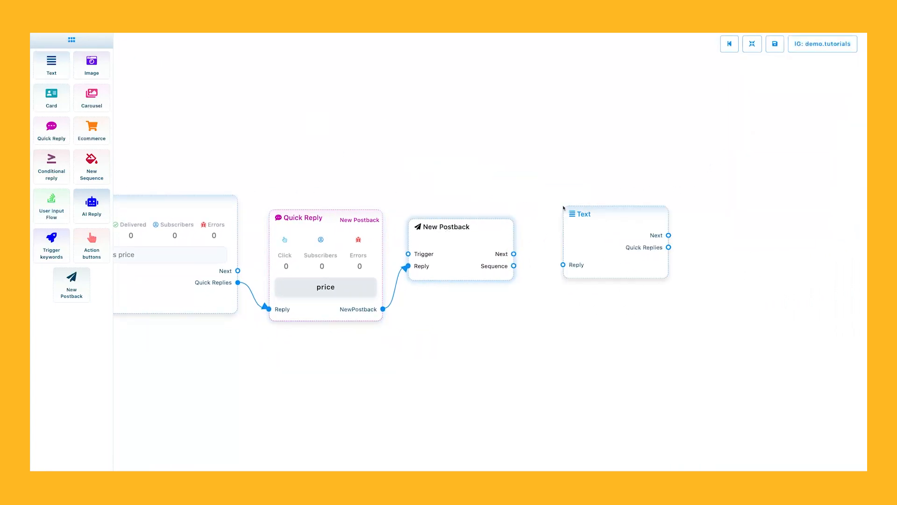
{"action": "left_click_drag", "start_coordinate": [569, 295], "coordinate": [563, 294]}
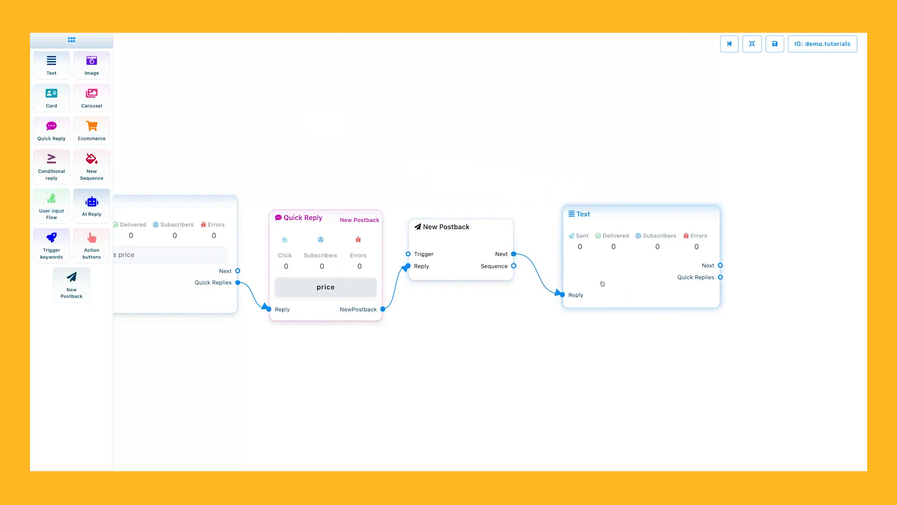
{"action": "double_click", "coordinate": [601, 280]}
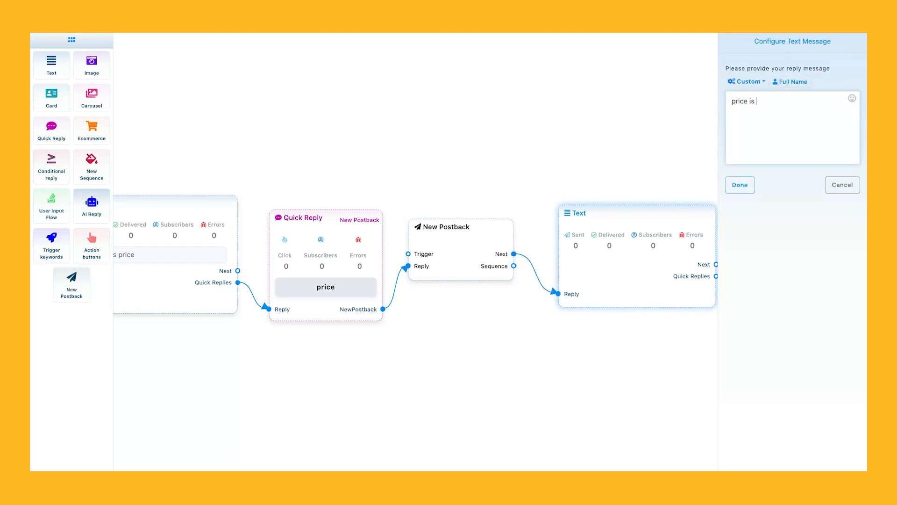
{"action": "left_click", "coordinate": [739, 185]}
Give the Start Bot Flow node the title "bot"
{"action": "left_click_drag", "start_coordinate": [335, 180], "coordinate": [539, 185]}
{"action": "left_click_drag", "start_coordinate": [234, 176], "coordinate": [339, 206]}
{"action": "double_click", "coordinate": [318, 257]}
{"action": "left_click", "coordinate": [760, 84]}
{"action": "left_click", "coordinate": [765, 98]}
{"action": "left_click", "coordinate": [740, 144]}
Set the trigger keyword to "price" with exact keyword match
{"action": "double_click", "coordinate": [148, 270]}
{"action": "type", "text": "price"}
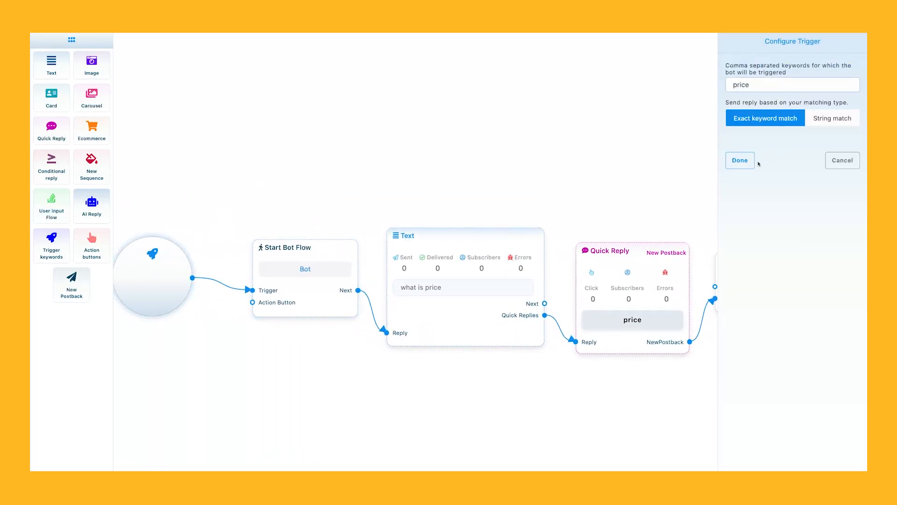
{"action": "left_click", "coordinate": [740, 160]}
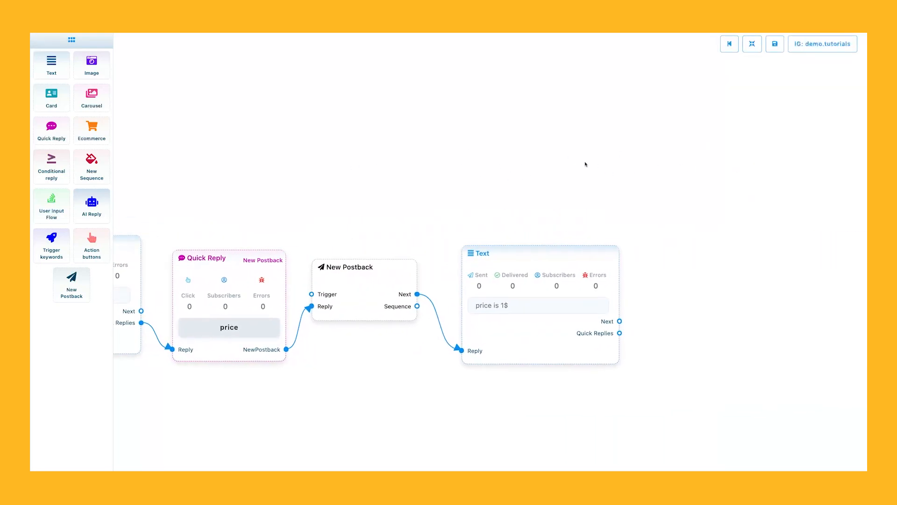
Give the New Postback node the title "price" and save the flow
{"action": "double_click", "coordinate": [444, 240]}
{"action": "left_click", "coordinate": [745, 87]}
{"action": "type", "text": "price"}
{"action": "left_click", "coordinate": [738, 187]}
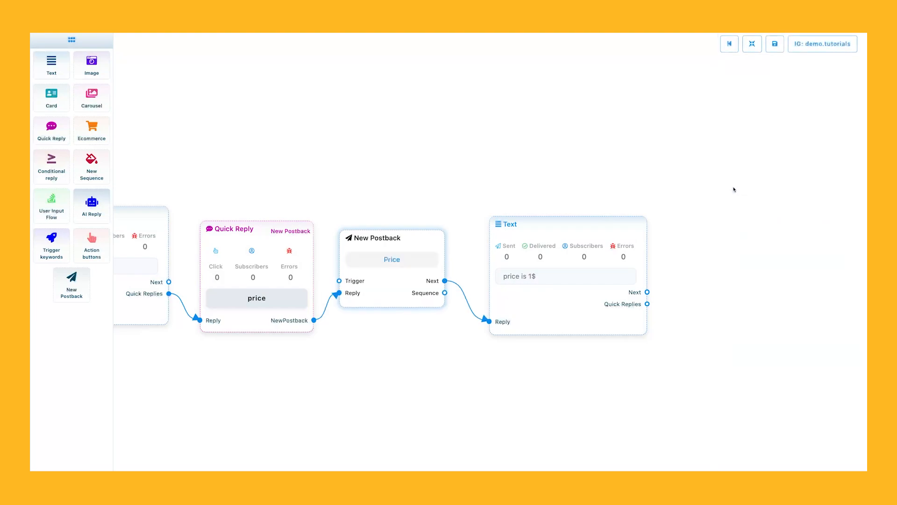
{"action": "left_click", "coordinate": [775, 45]}
{"action": "left_click_drag", "start_coordinate": [630, 169], "coordinate": [636, 169]}
{"action": "left_click_drag", "start_coordinate": [440, 177], "coordinate": [496, 183]}
{"action": "mouse_move", "coordinate": [512, 254]}
{"action": "left_mouse_down"}
{"action": "mouse_move", "coordinate": [516, 243]}
{"action": "mouse_move", "coordinate": [525, 249]}
{"action": "left_mouse_up"}
{"action": "left_click_drag", "start_coordinate": [645, 242], "coordinate": [657, 239]}
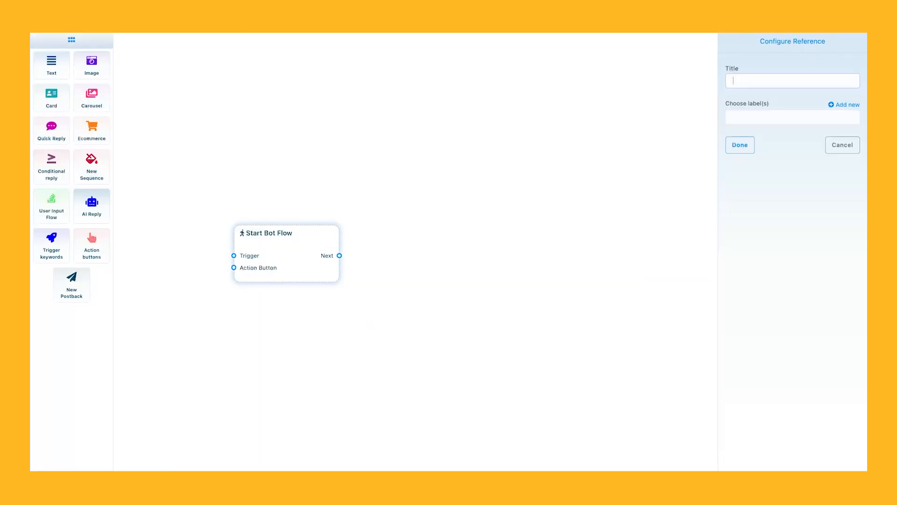
Title the new flow's Start Bot Flow node "sq" and set its trigger keyword to "sqtest"
{"action": "type", "text": "sq"}
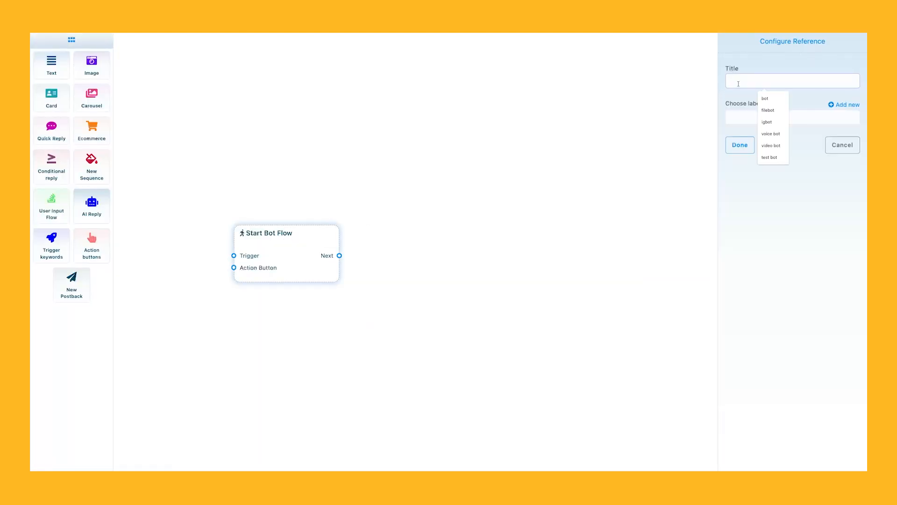
{"action": "left_click", "coordinate": [740, 144]}
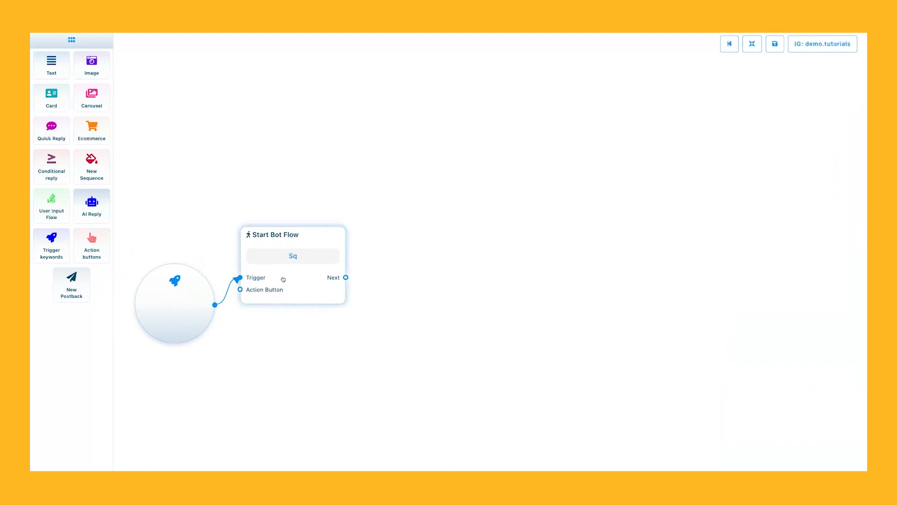
{"action": "type", "text": "sqtest"}
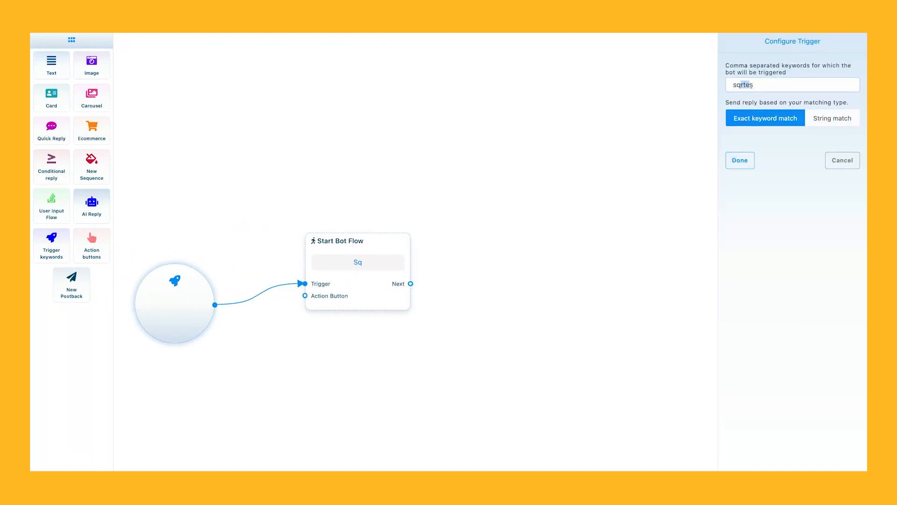
{"action": "left_click", "coordinate": [740, 160]}
Set the Text node's reply to "hi" and connect a new Card node to its Next output
{"action": "type", "text": "hi"}
{"action": "left_click", "coordinate": [740, 184]}
{"action": "left_click_drag", "start_coordinate": [624, 187], "coordinate": [481, 195]}
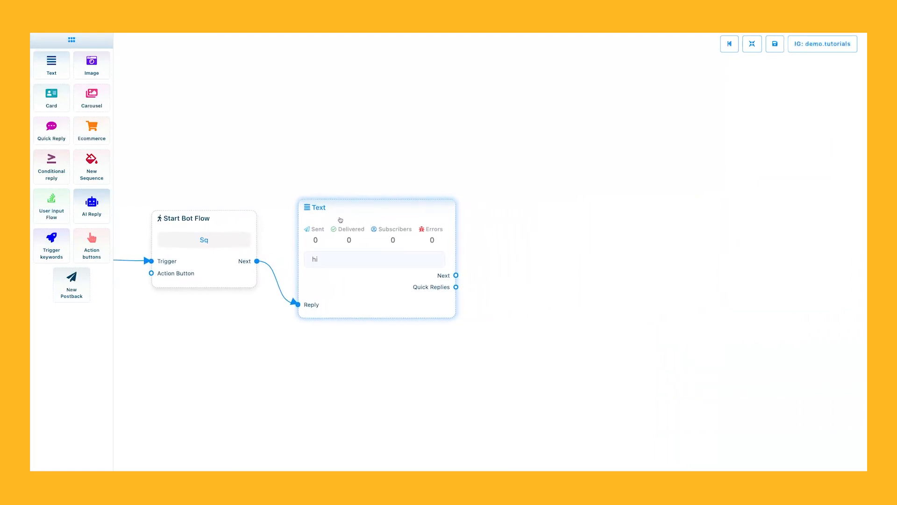
{"action": "left_click_drag", "start_coordinate": [52, 96], "coordinate": [513, 275]}
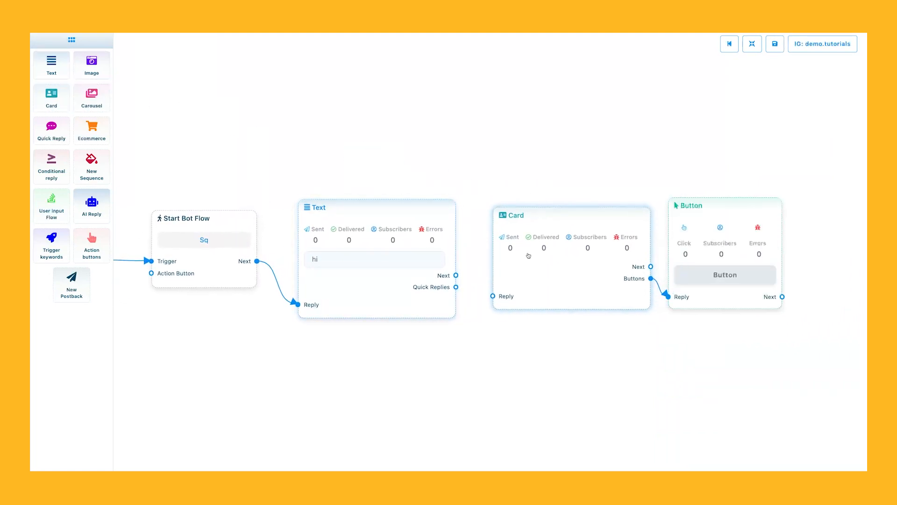
{"action": "left_click_drag", "start_coordinate": [456, 275], "coordinate": [494, 296]}
Configure the card's button with the text "sq" and the type New postback
{"action": "left_click_drag", "start_coordinate": [625, 341], "coordinate": [472, 352]}
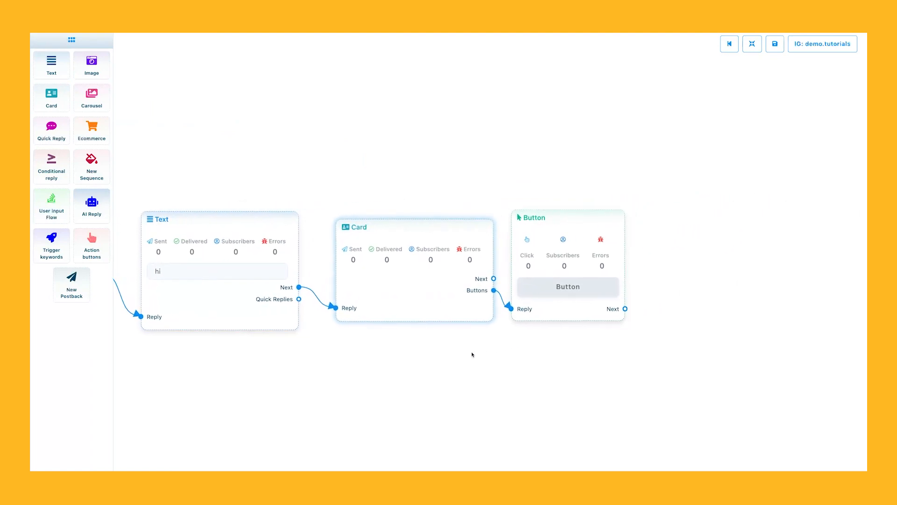
{"action": "left_click", "coordinate": [562, 286]}
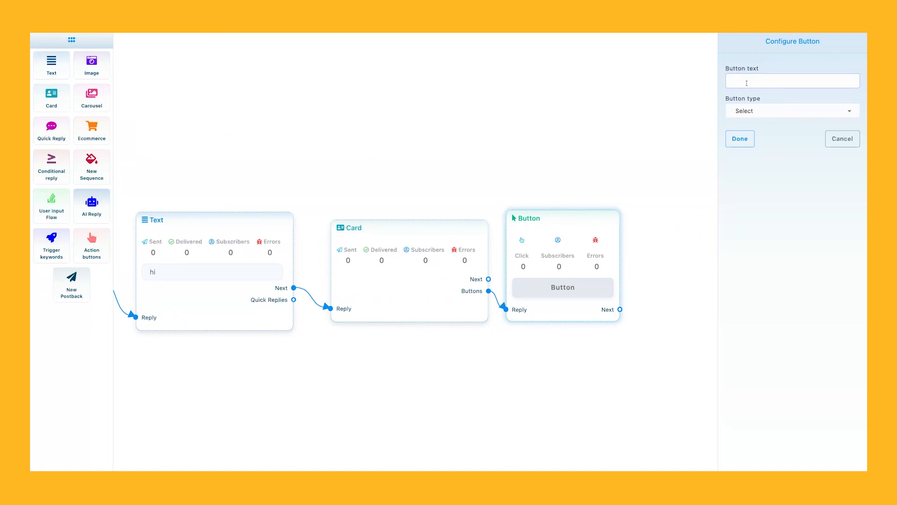
{"action": "type", "text": "sq"}
{"action": "left_click", "coordinate": [750, 110]}
{"action": "left_click", "coordinate": [752, 171]}
{"action": "left_click", "coordinate": [740, 138]}
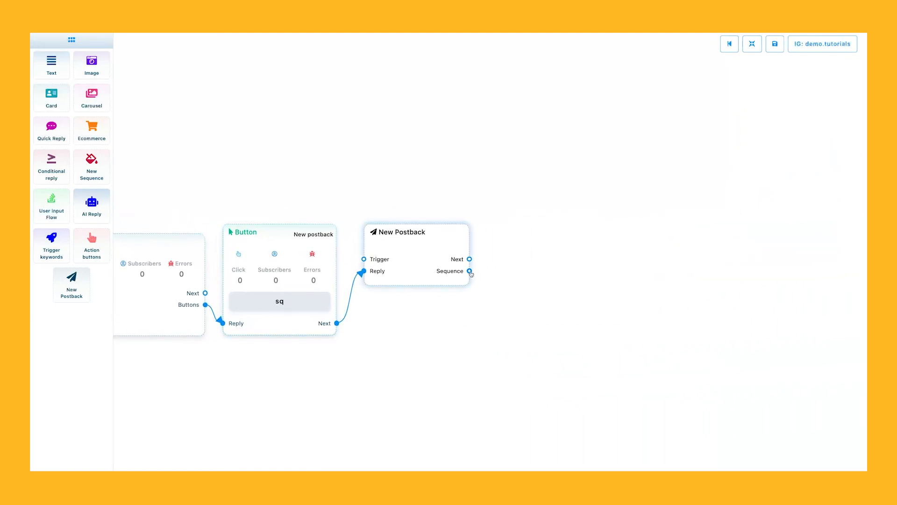
Add a New Sequence with its sequence items from the New Postback node's Sequence output
{"action": "left_click", "coordinate": [468, 272]}
{"action": "left_click_drag", "start_coordinate": [444, 198], "coordinate": [318, 203]}
{"action": "left_click_drag", "start_coordinate": [503, 134], "coordinate": [463, 126]}
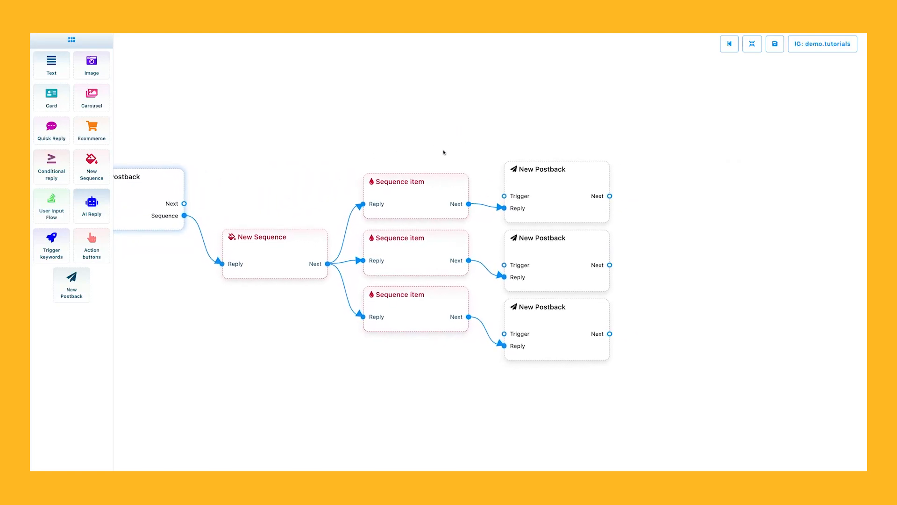
Configure the first sequence item as a 24 hours promotional message with a 1 min delay
{"action": "left_click", "coordinate": [420, 198]}
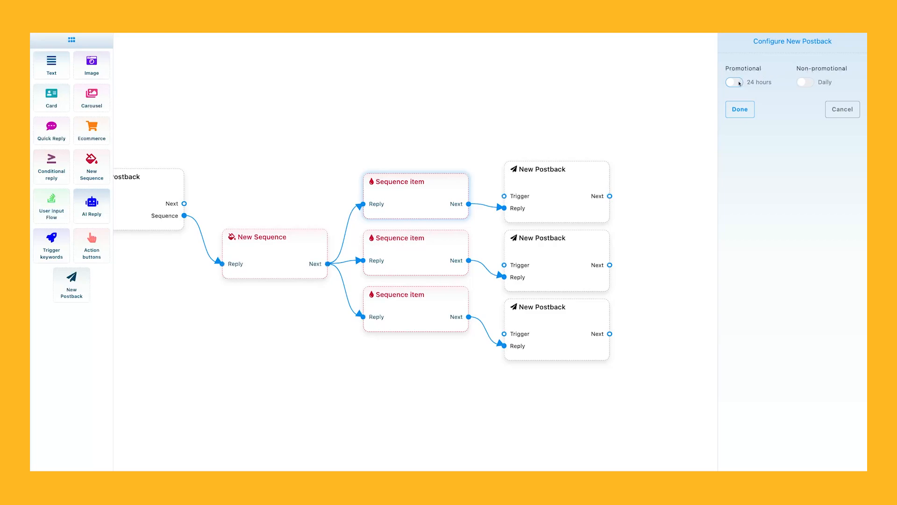
{"action": "left_click", "coordinate": [738, 82]}
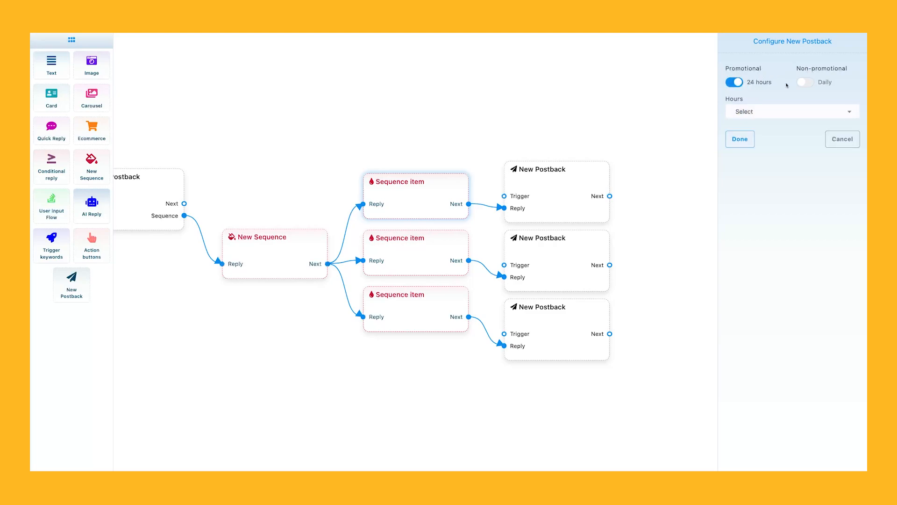
{"action": "left_click", "coordinate": [813, 83]}
{"action": "left_click", "coordinate": [740, 84]}
{"action": "left_click", "coordinate": [744, 111]}
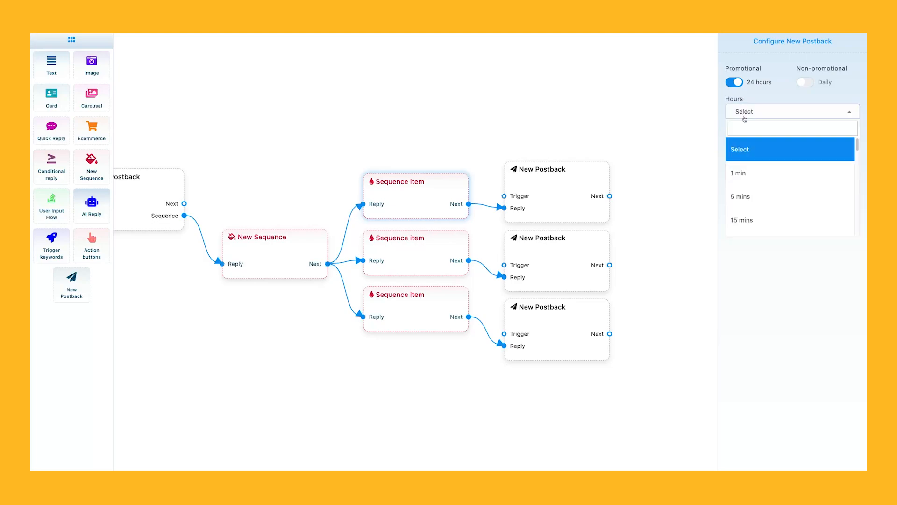
{"action": "left_click", "coordinate": [741, 173]}
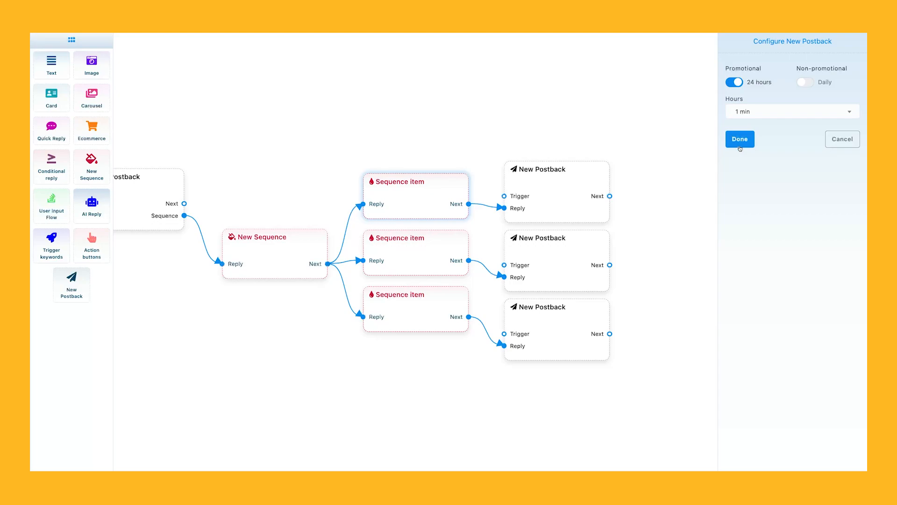
{"action": "left_click", "coordinate": [740, 140]}
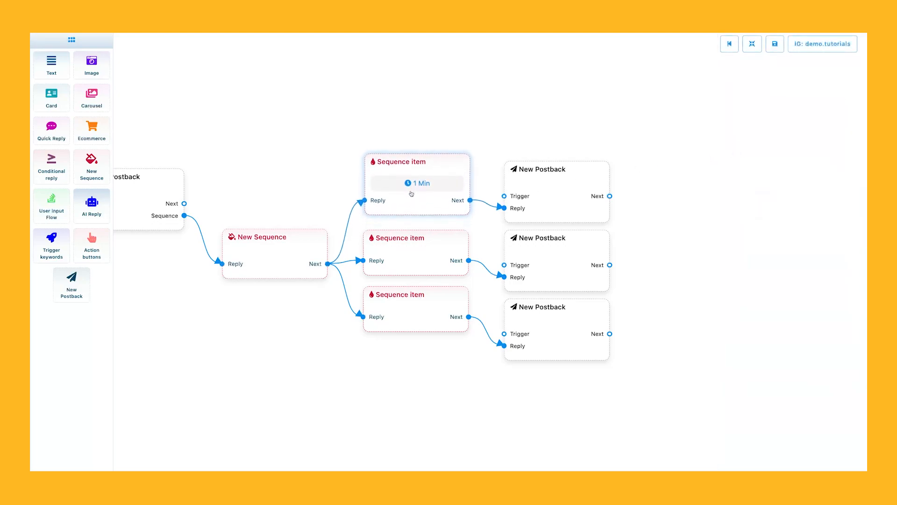
Set the second sequence item to 24 hours promotional with its delay at 1 min
{"action": "left_click", "coordinate": [415, 237]}
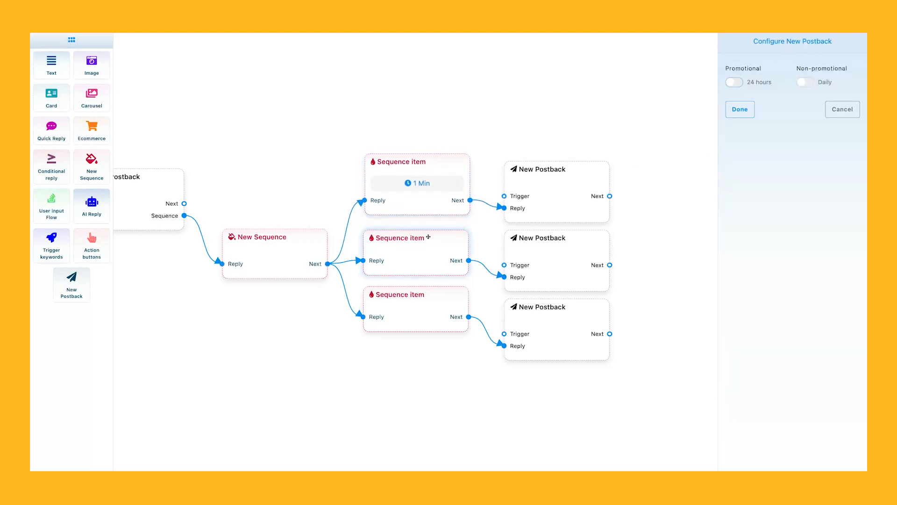
{"action": "left_click", "coordinate": [734, 82]}
{"action": "left_click", "coordinate": [747, 112]}
{"action": "left_click", "coordinate": [742, 174]}
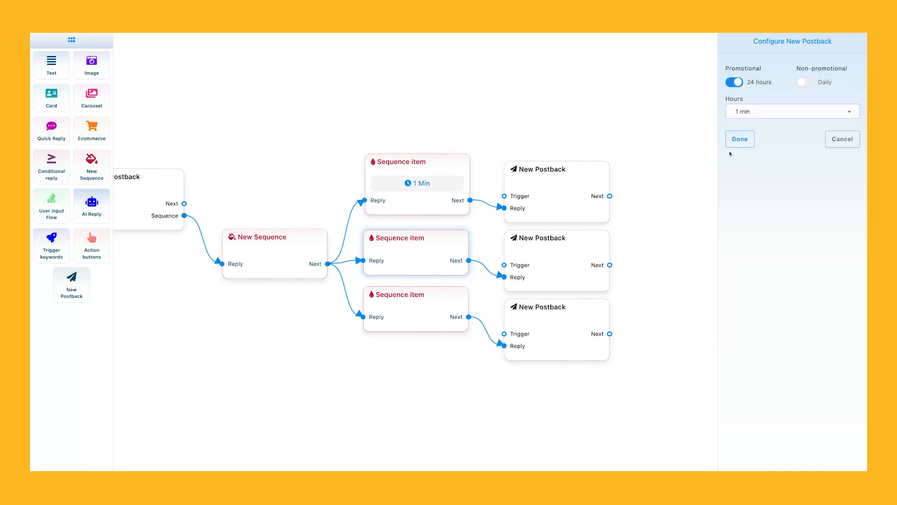
{"action": "left_click", "coordinate": [739, 139]}
Move the third sequence item lower and set it to 24 hours promotional with a 5 mins delay
{"action": "left_click_drag", "start_coordinate": [432, 314], "coordinate": [439, 340]}
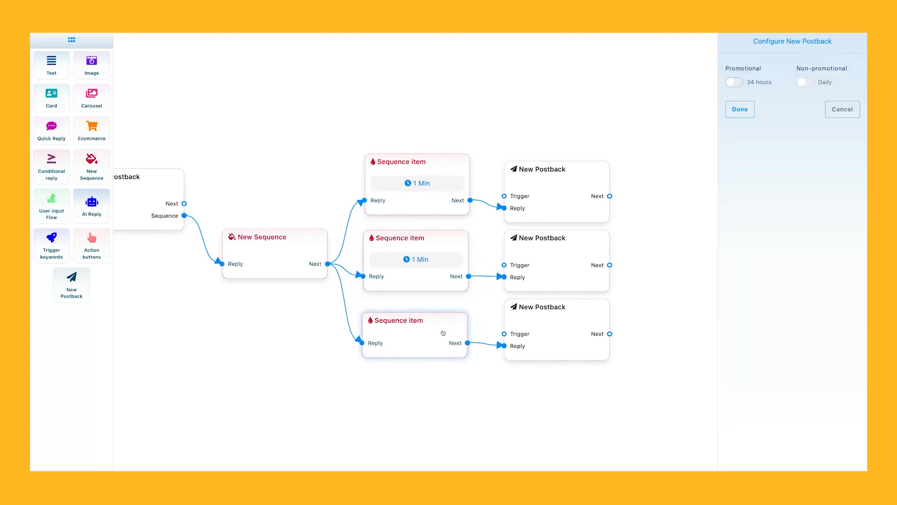
{"action": "left_click", "coordinate": [735, 82]}
{"action": "left_click", "coordinate": [747, 112]}
{"action": "left_click", "coordinate": [741, 196]}
{"action": "left_click", "coordinate": [740, 150]}
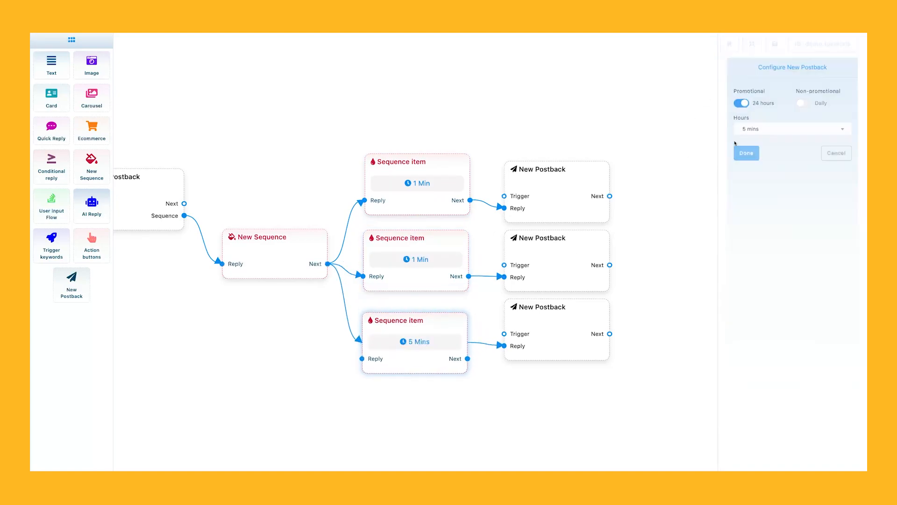
Name the New Sequence node "sq1" and set its starting time to 00:30 and closing time to 07:00
{"action": "left_click", "coordinate": [261, 252]}
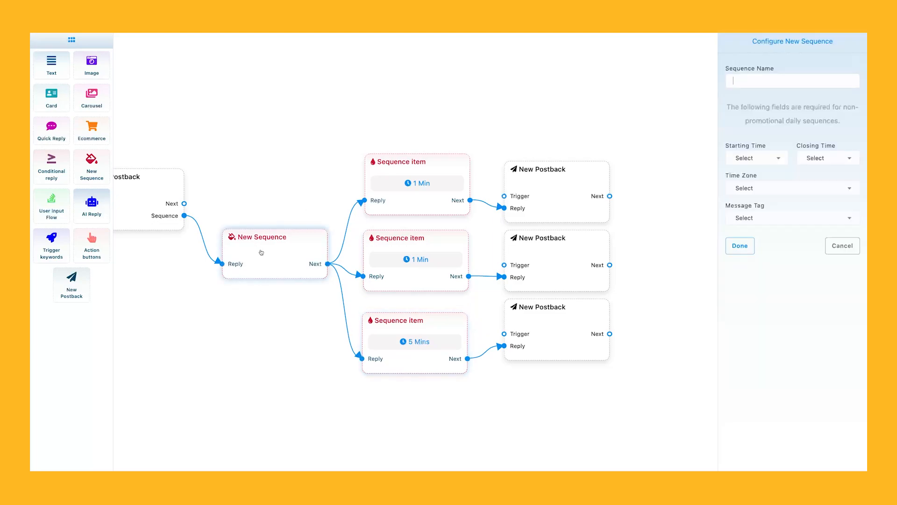
{"action": "left_click", "coordinate": [752, 81]}
{"action": "type", "text": "sq1"}
{"action": "left_click", "coordinate": [753, 159]}
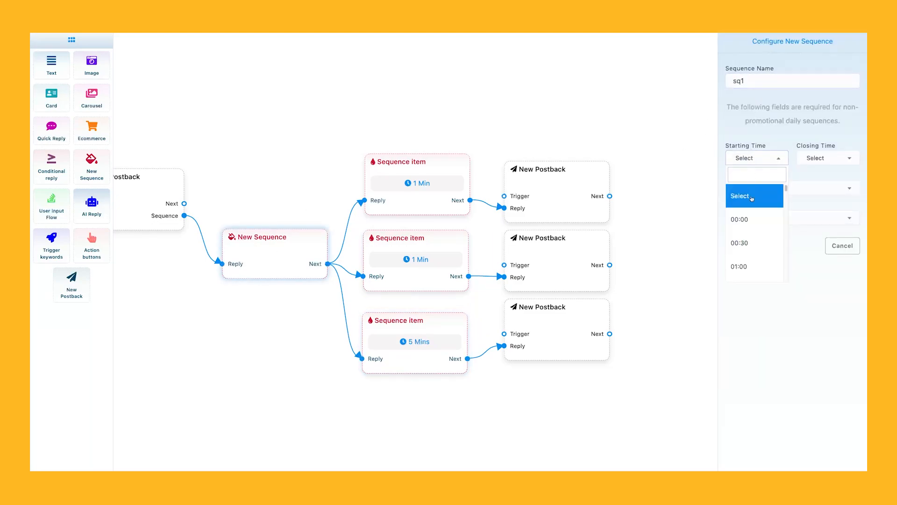
{"action": "left_click", "coordinate": [743, 242]}
{"action": "left_click", "coordinate": [821, 159]}
{"action": "scroll", "coordinate": [817, 214], "scroll_direction": "down", "scroll_amount": 5}
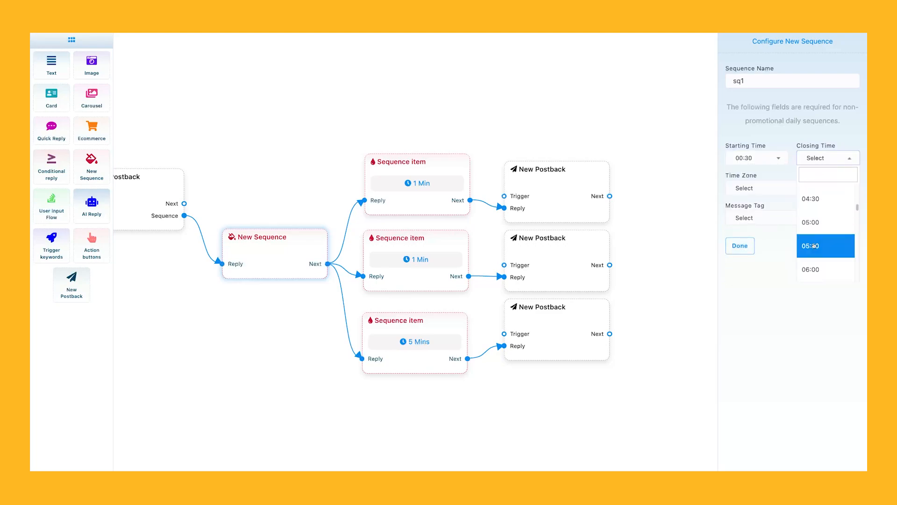
{"action": "left_click", "coordinate": [812, 210]}
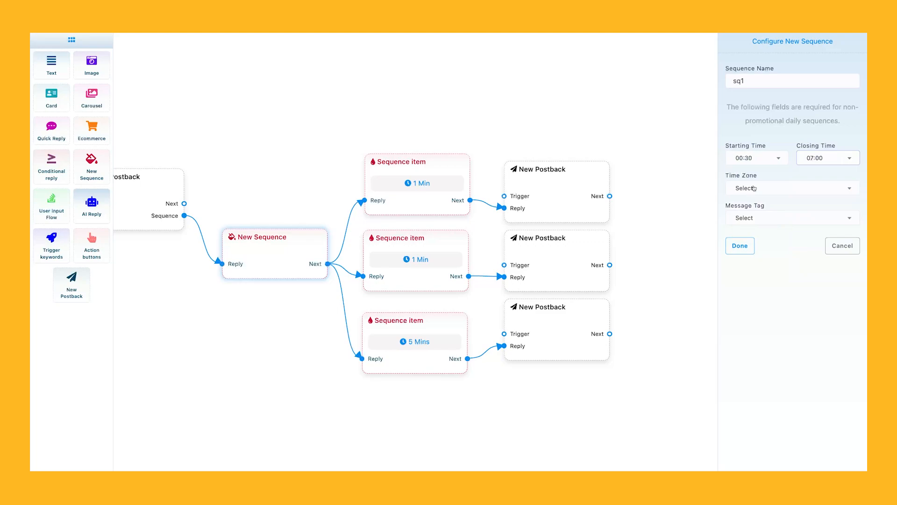
Set the sequence's time zone to (GMT-10:00) America/Adak and move the New Sequence node higher on the canvas
{"action": "left_click", "coordinate": [754, 188]}
{"action": "left_click", "coordinate": [760, 248]}
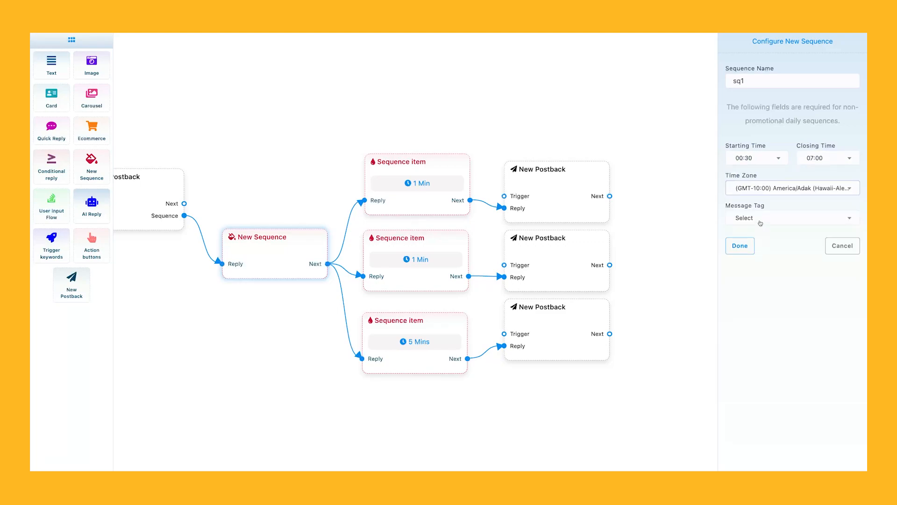
{"action": "left_click", "coordinate": [739, 245]}
{"action": "left_click_drag", "start_coordinate": [263, 292], "coordinate": [263, 197]}
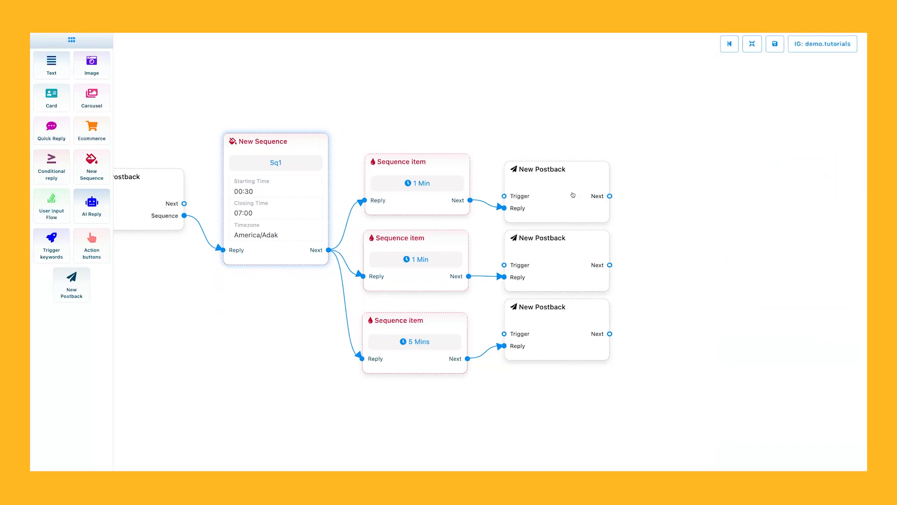
Add three Text nodes and connect one to the Next output of each sequence item's New Postback node
{"action": "left_click_drag", "start_coordinate": [51, 66], "coordinate": [722, 177]}
{"action": "left_click_drag", "start_coordinate": [610, 196], "coordinate": [683, 257]}
{"action": "left_click_drag", "start_coordinate": [720, 234], "coordinate": [698, 153]}
{"action": "left_click_drag", "start_coordinate": [57, 75], "coordinate": [729, 264]}
{"action": "left_click_drag", "start_coordinate": [609, 265], "coordinate": [714, 351]}
{"action": "left_click_drag", "start_coordinate": [760, 316], "coordinate": [712, 253]}
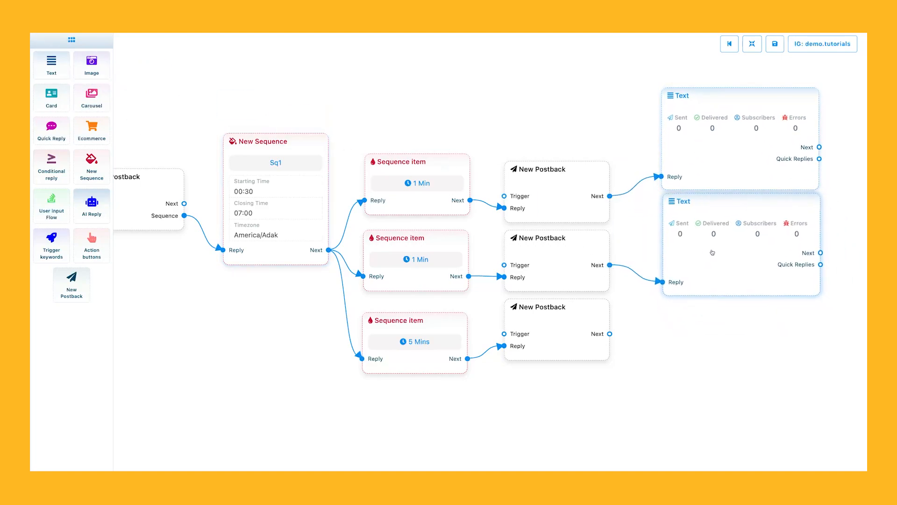
{"action": "left_click_drag", "start_coordinate": [56, 66], "coordinate": [692, 352]}
{"action": "left_click_drag", "start_coordinate": [610, 333], "coordinate": [676, 428]}
{"action": "left_click_drag", "start_coordinate": [725, 396], "coordinate": [708, 373]}
Set the reply messages of the three new Text nodes to "1", "2" and "3" from top to bottom
{"action": "double_click", "coordinate": [753, 135]}
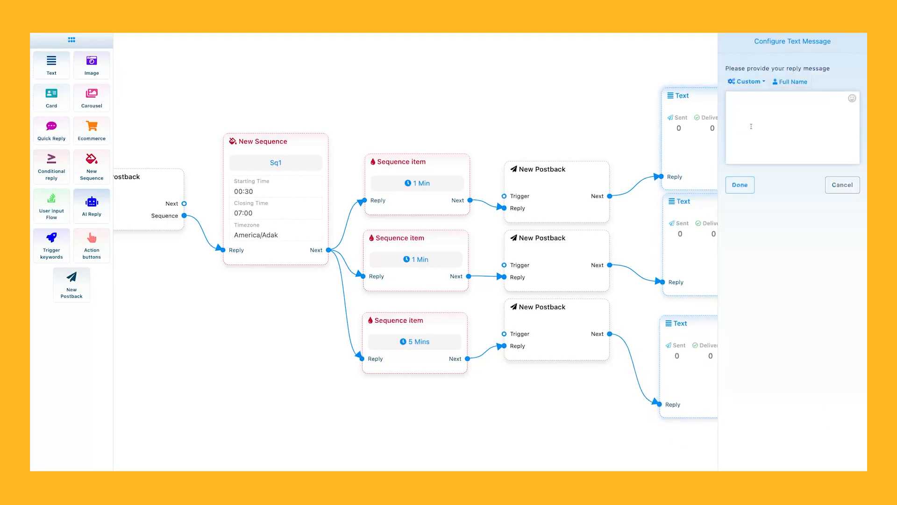
{"action": "type", "text": "1"}
{"action": "left_click", "coordinate": [743, 181]}
{"action": "double_click", "coordinate": [707, 237]}
{"action": "type", "text": "2"}
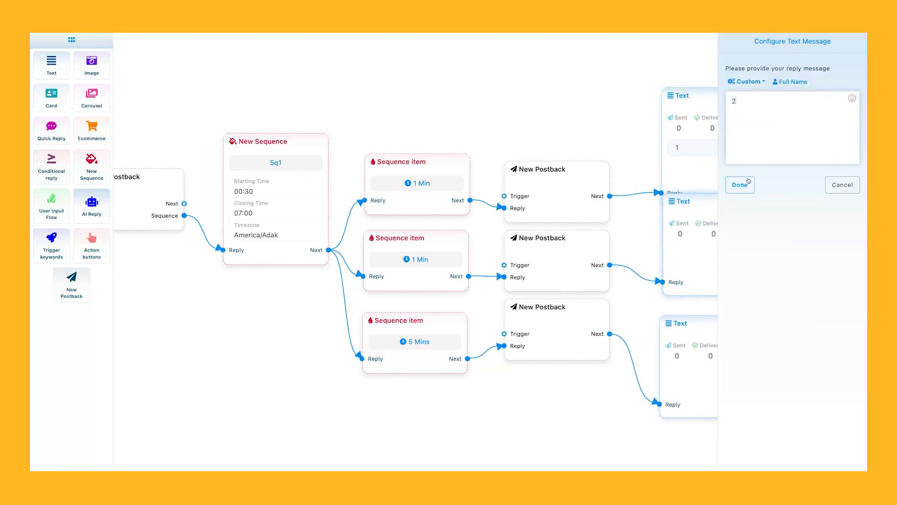
{"action": "left_click", "coordinate": [747, 181]}
{"action": "double_click", "coordinate": [704, 335]}
{"action": "type", "text": "3"}
{"action": "left_click", "coordinate": [740, 185]}
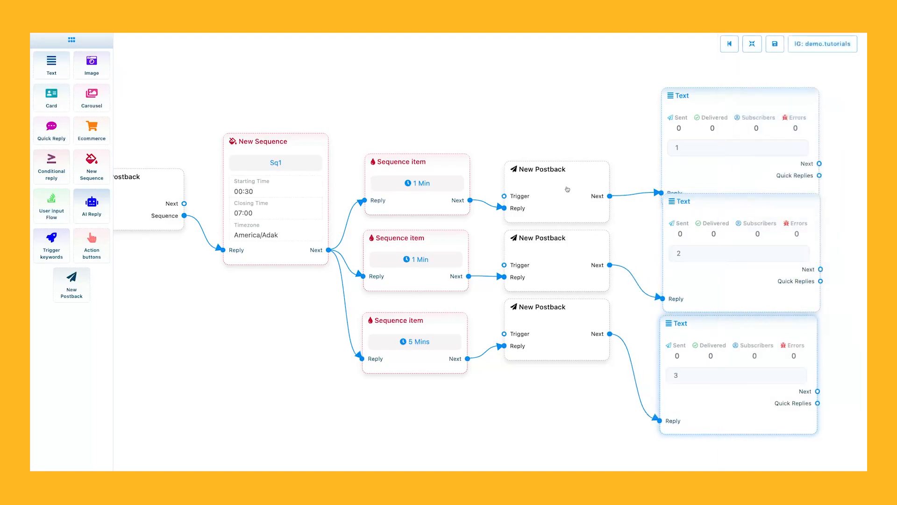
Title the three New Postback nodes after the sequence items "1", "2" and "3" from top to bottom
{"action": "double_click", "coordinate": [567, 189]}
{"action": "type", "text": "1"}
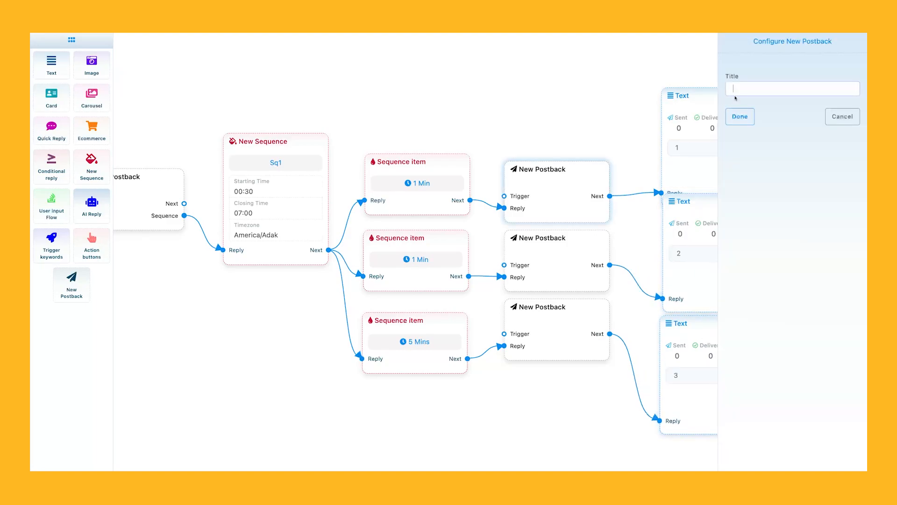
{"action": "left_click", "coordinate": [740, 116]}
{"action": "double_click", "coordinate": [565, 251]}
{"action": "type", "text": "2"}
{"action": "left_click", "coordinate": [740, 116]}
{"action": "double_click", "coordinate": [525, 333]}
{"action": "type", "text": "3"}
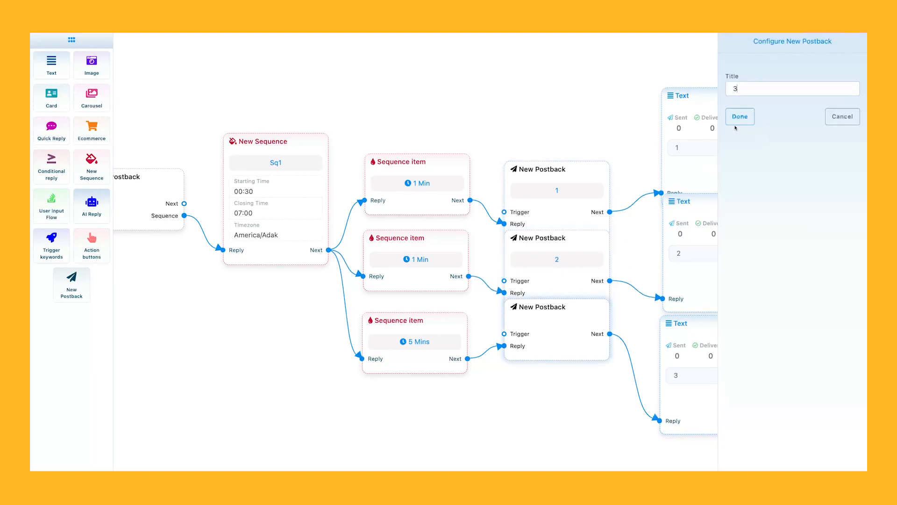
{"action": "left_click", "coordinate": [741, 117]}
Space out the three titled New Postback nodes and rearrange the whole flow automatically
{"action": "left_click_drag", "start_coordinate": [523, 346], "coordinate": [521, 367]}
{"action": "left_click_drag", "start_coordinate": [536, 292], "coordinate": [538, 300]}
{"action": "left_click_drag", "start_coordinate": [546, 218], "coordinate": [551, 180]}
{"action": "left_click", "coordinate": [751, 44]}
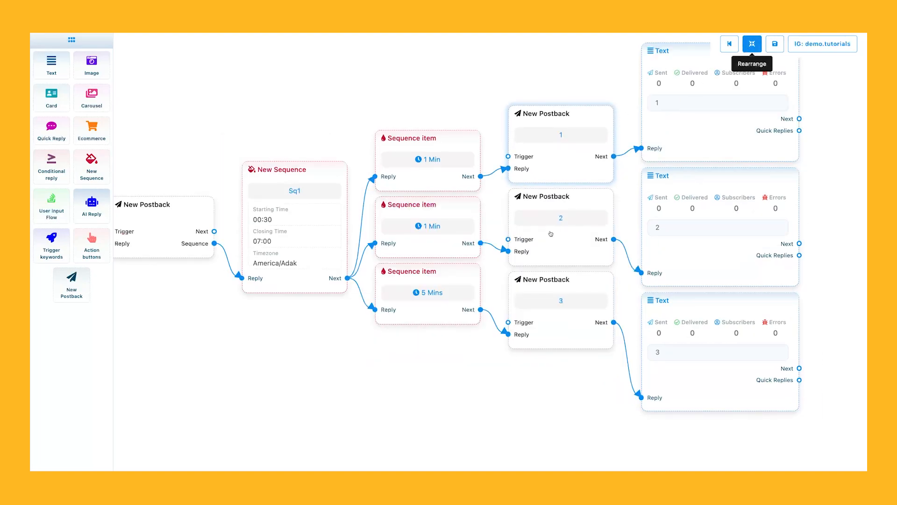